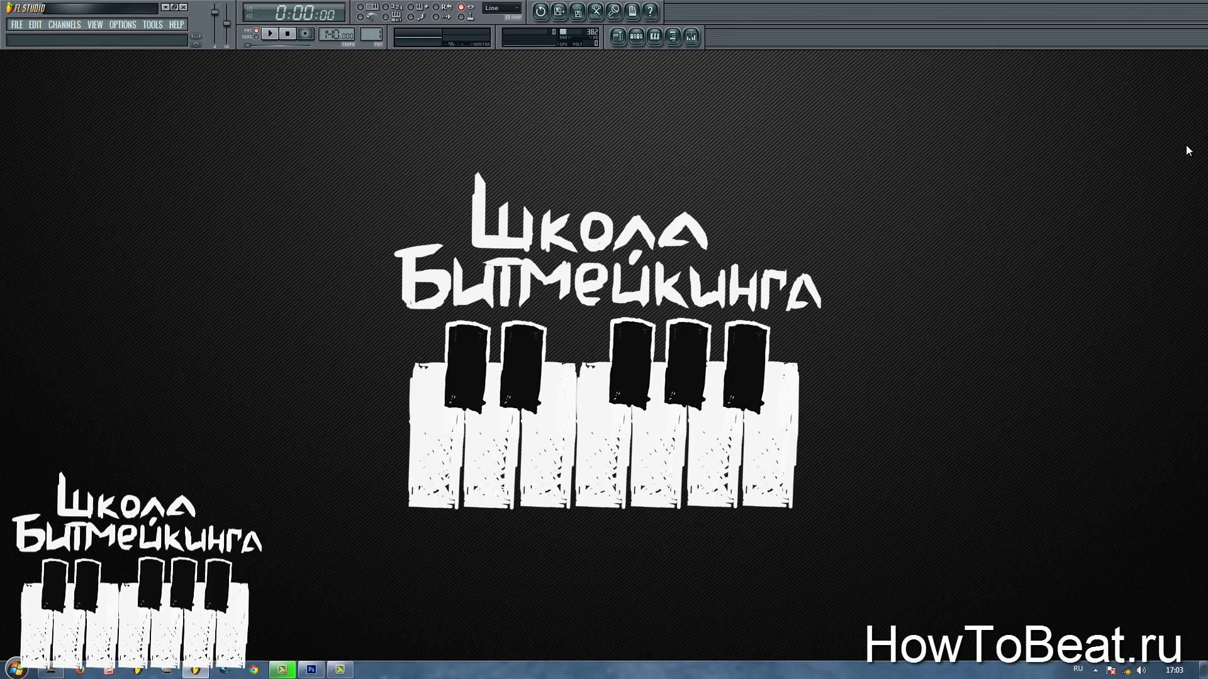
Insert an FL Keys channel into the pattern and open its piano roll
left_click(636, 38)
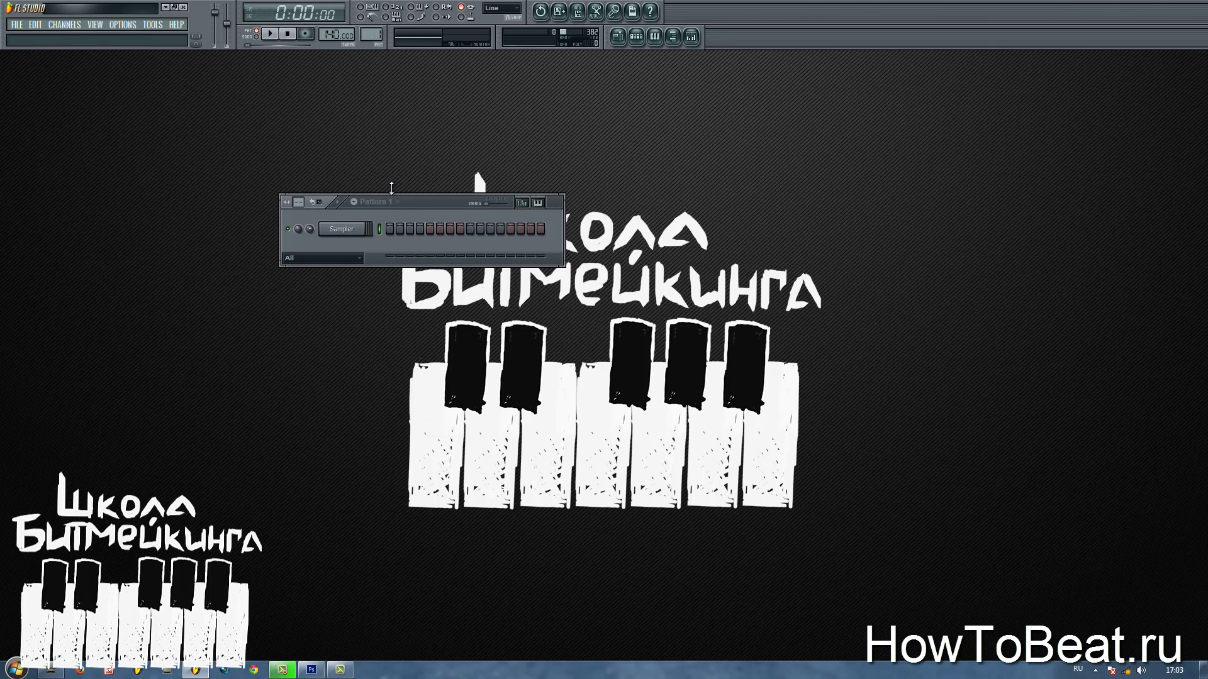
right_click(346, 232)
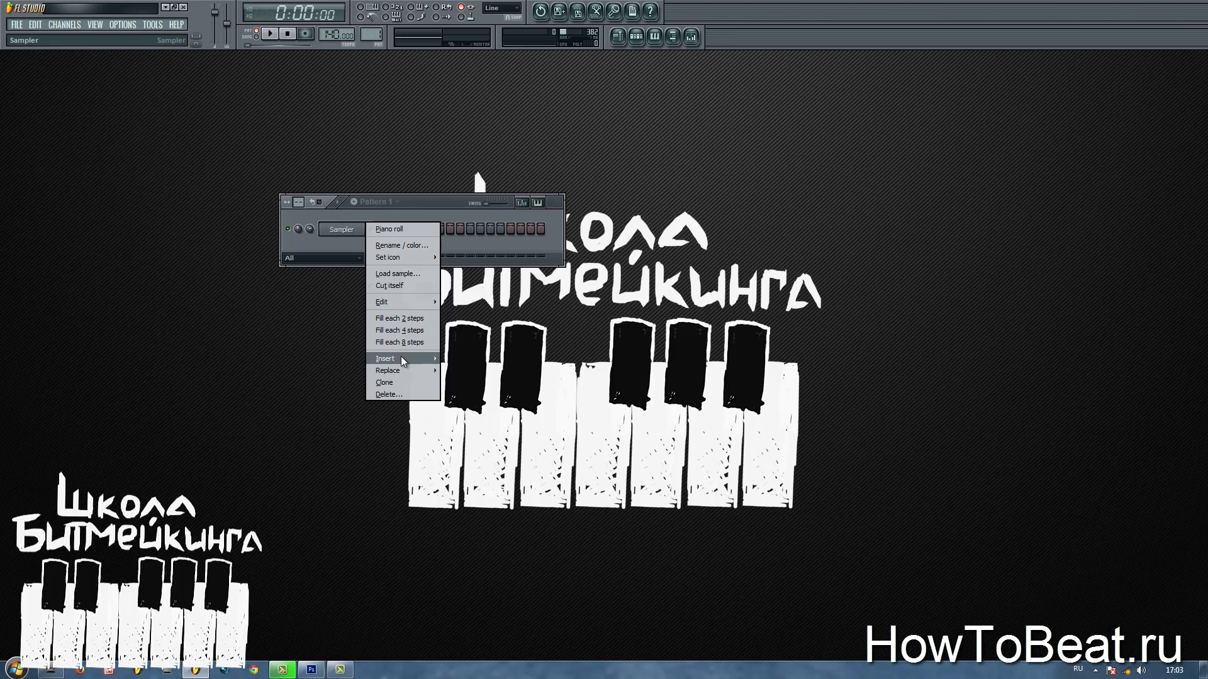
mouse_move(398, 362)
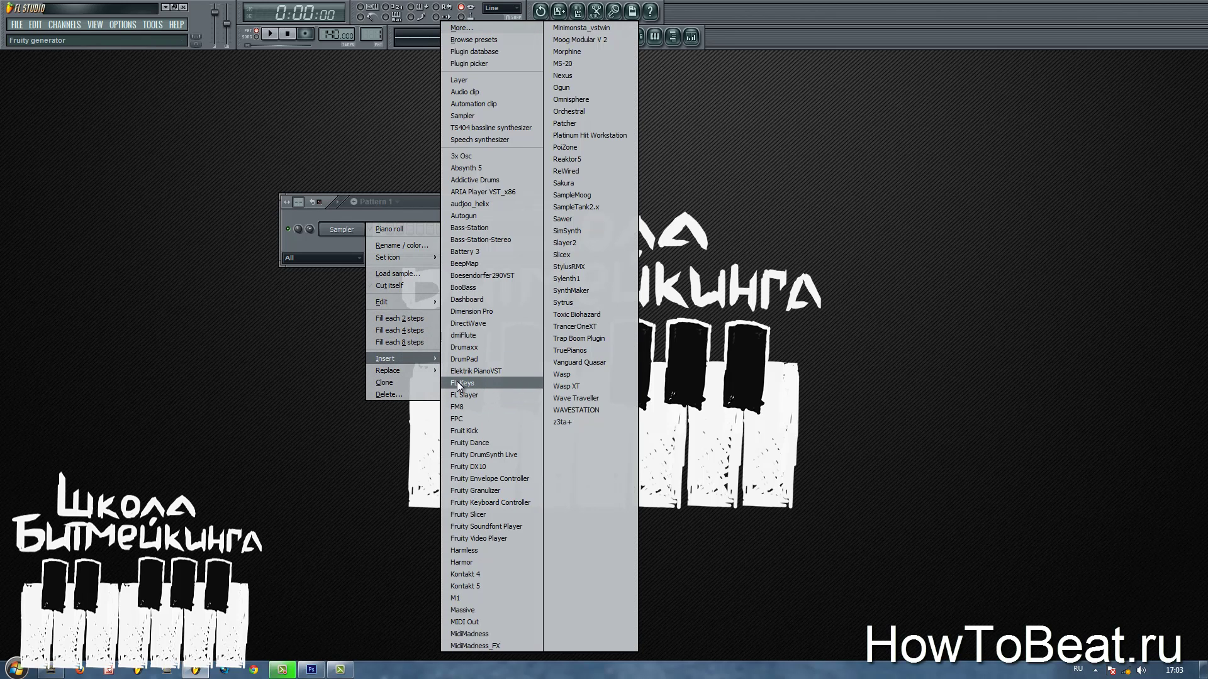
left_click(454, 383)
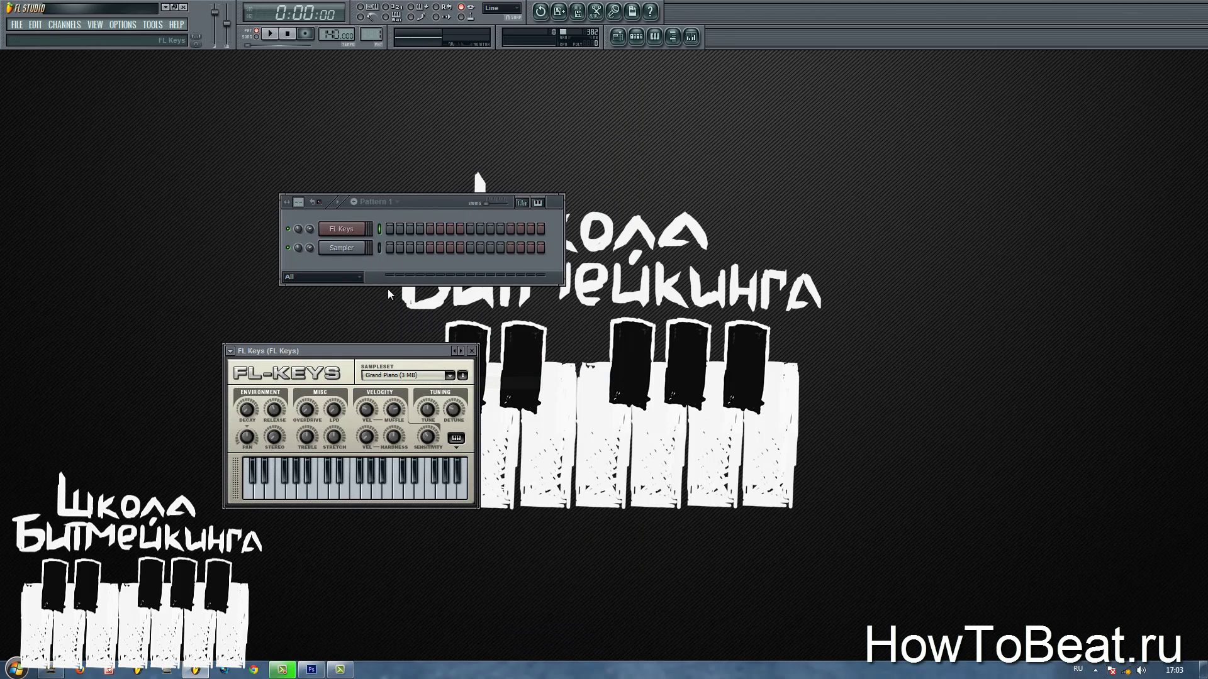
right_click(347, 233)
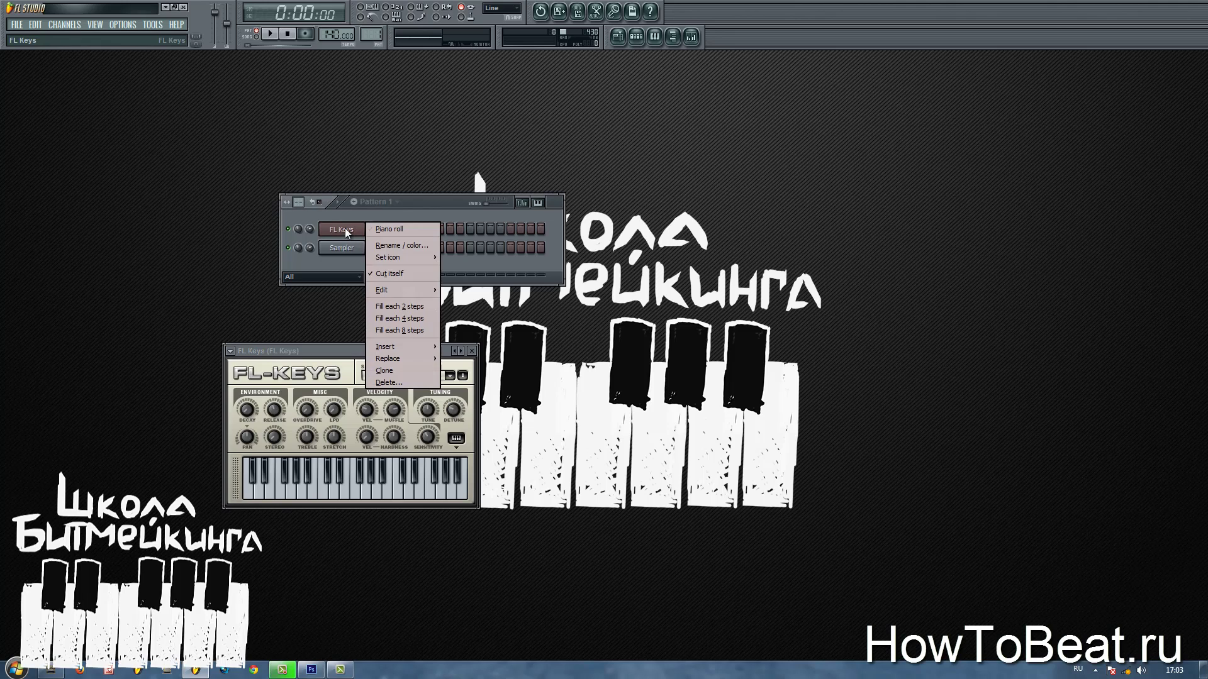
left_click(391, 228)
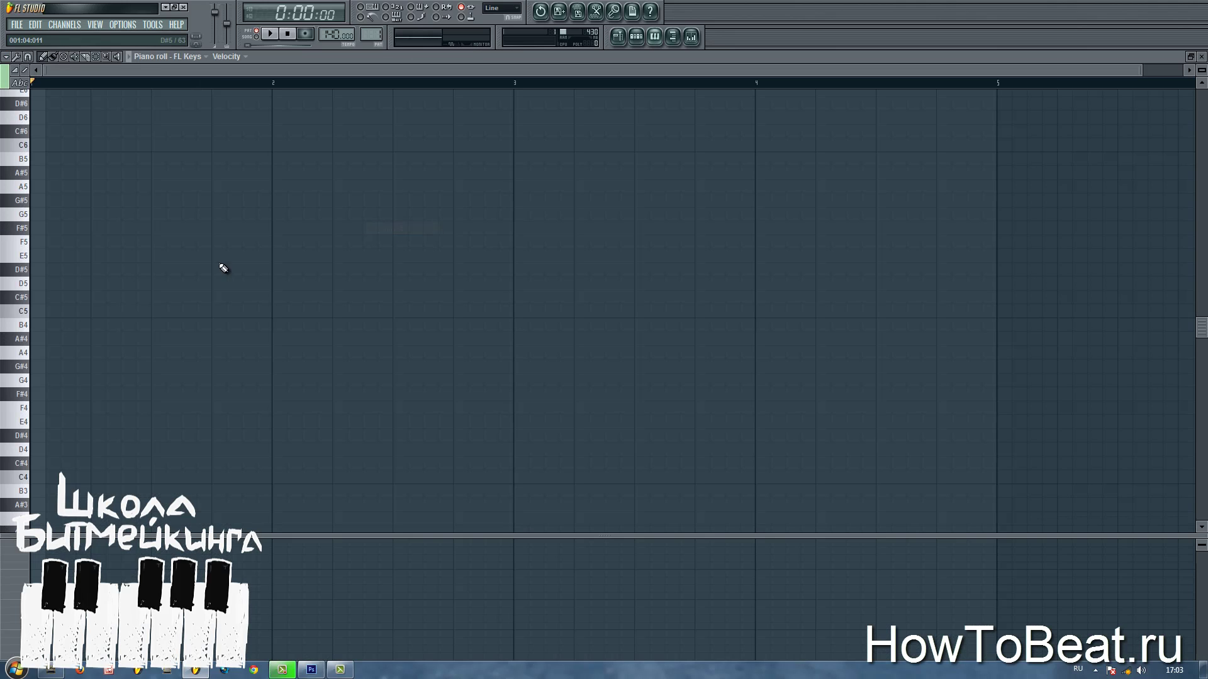
Write four consecutive half-bar notes from the start of bar 1: C5, D#5, G5 and D#5
left_click(41, 313)
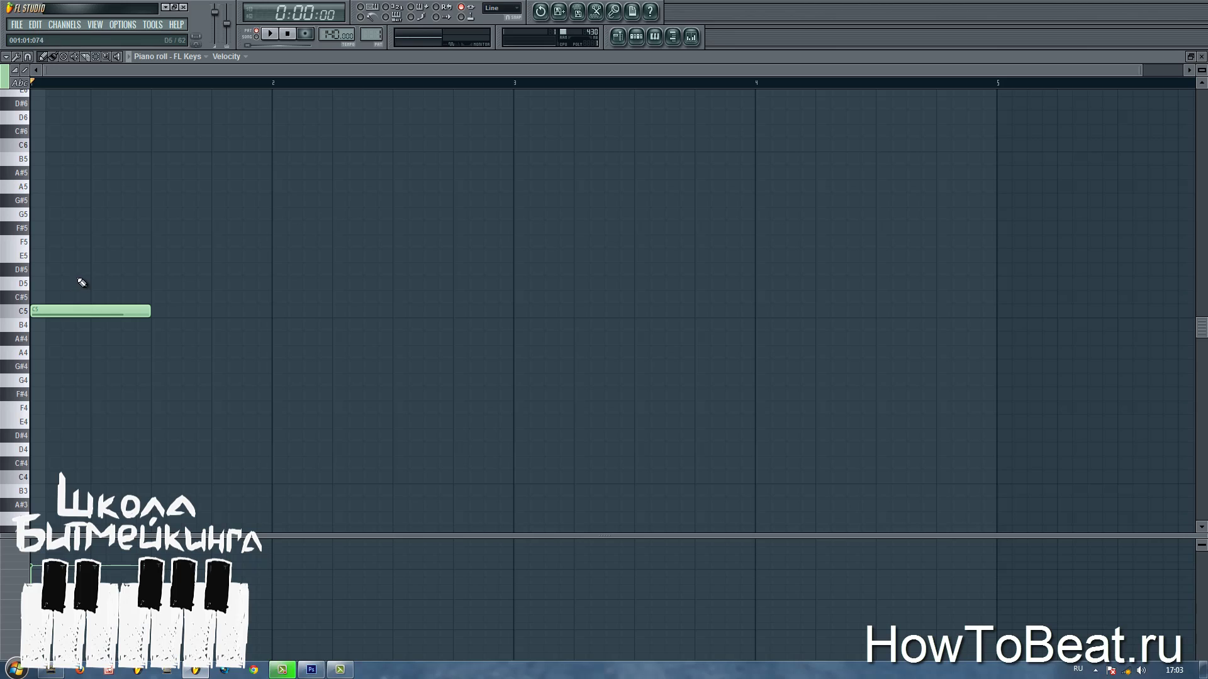
left_click(50, 270)
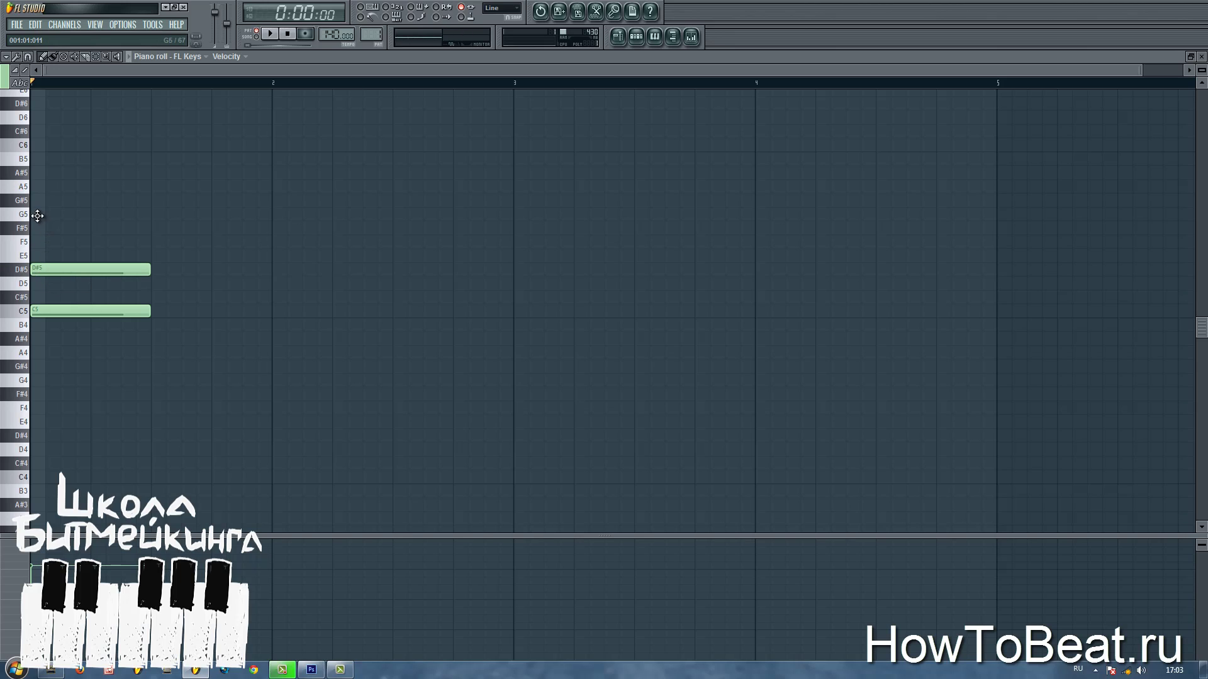
left_click(38, 216)
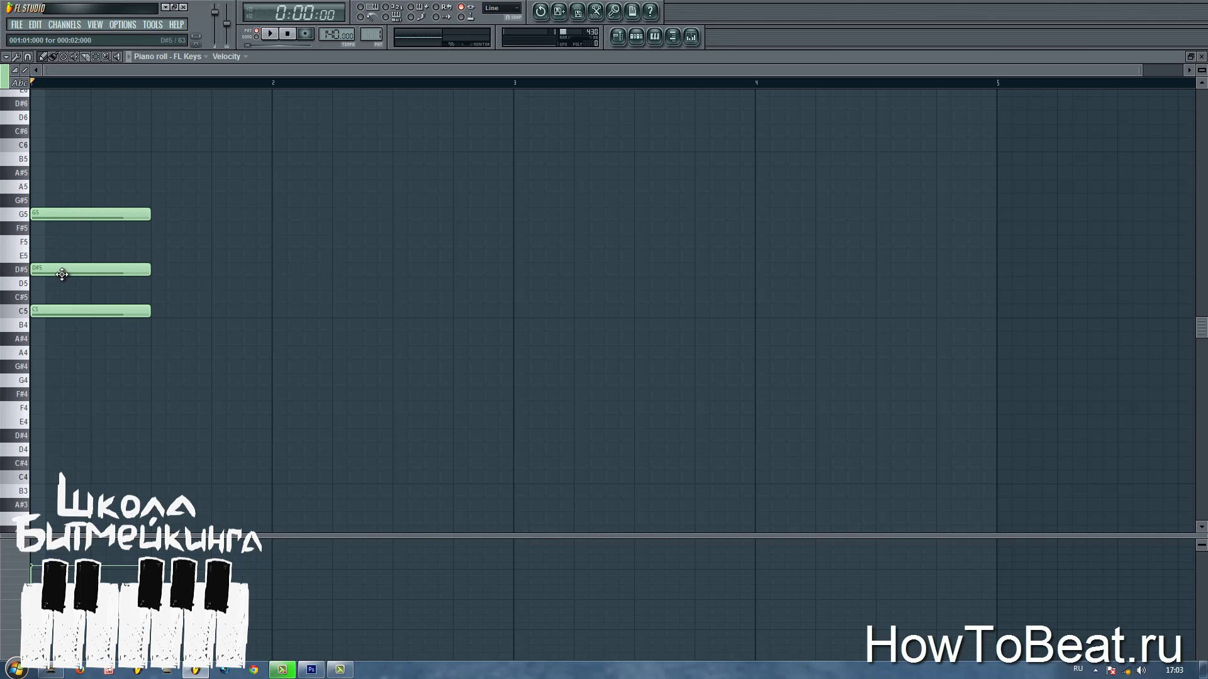
left_click_drag(50, 270, 177, 269)
left_click_drag(87, 214, 302, 219)
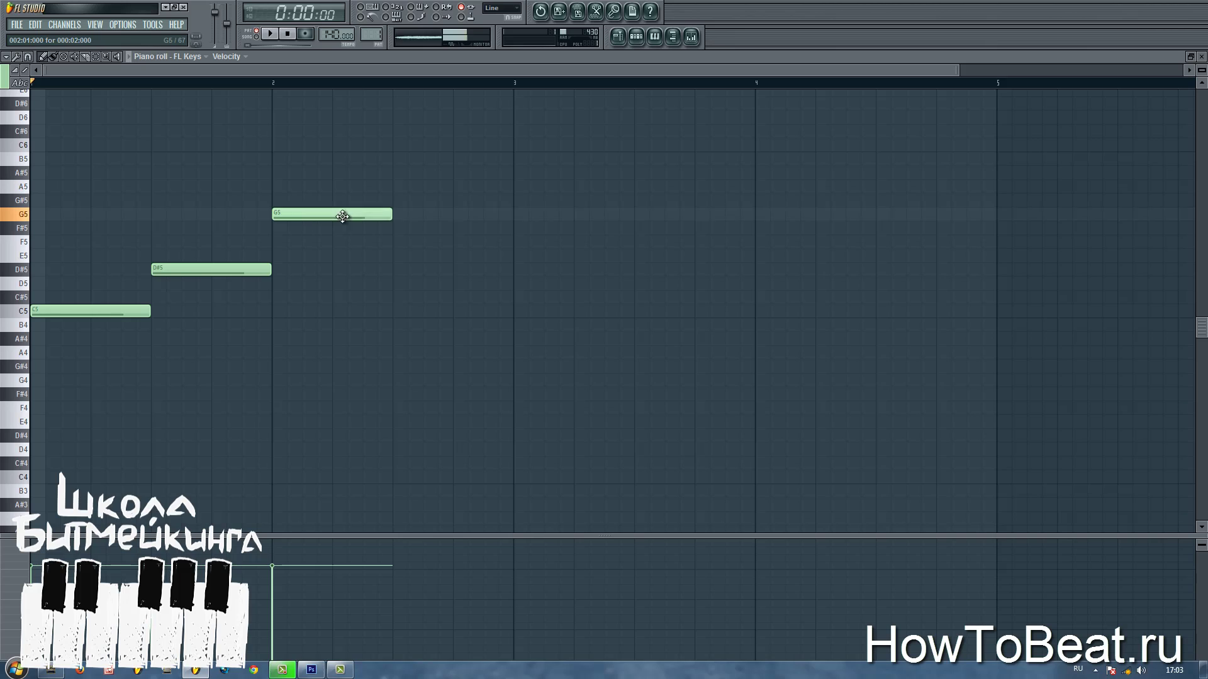
left_click_drag(403, 271, 419, 272)
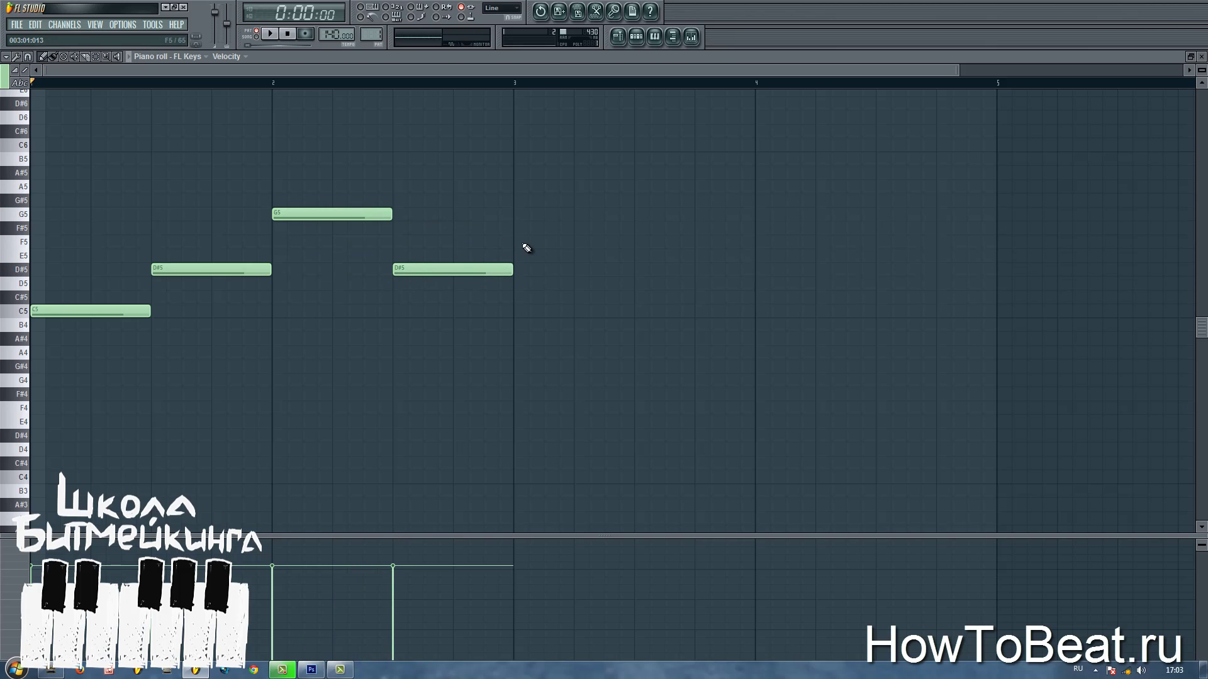
Set the project tempo to 82 BPM and play the four-note melody
left_click_drag(335, 36, 348, 100)
key("space")
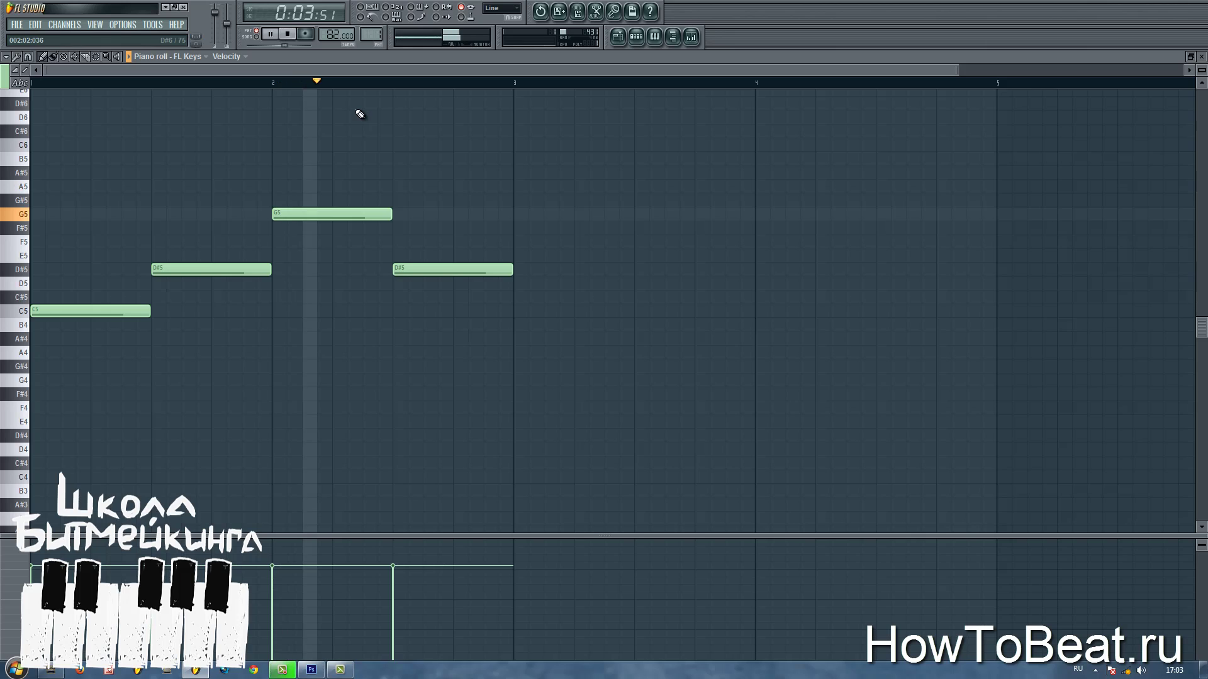
key("space")
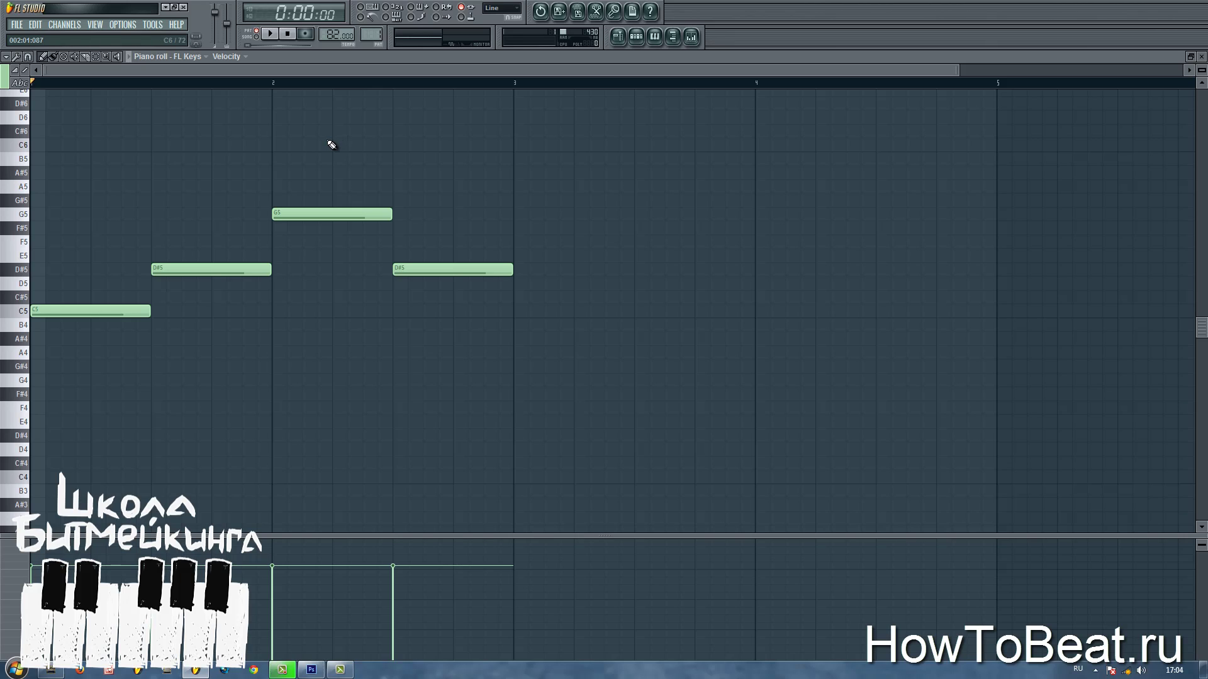
Start the Arpeggiate tool on the four piano roll notes and play the arpeggiated melody
left_click(16, 56)
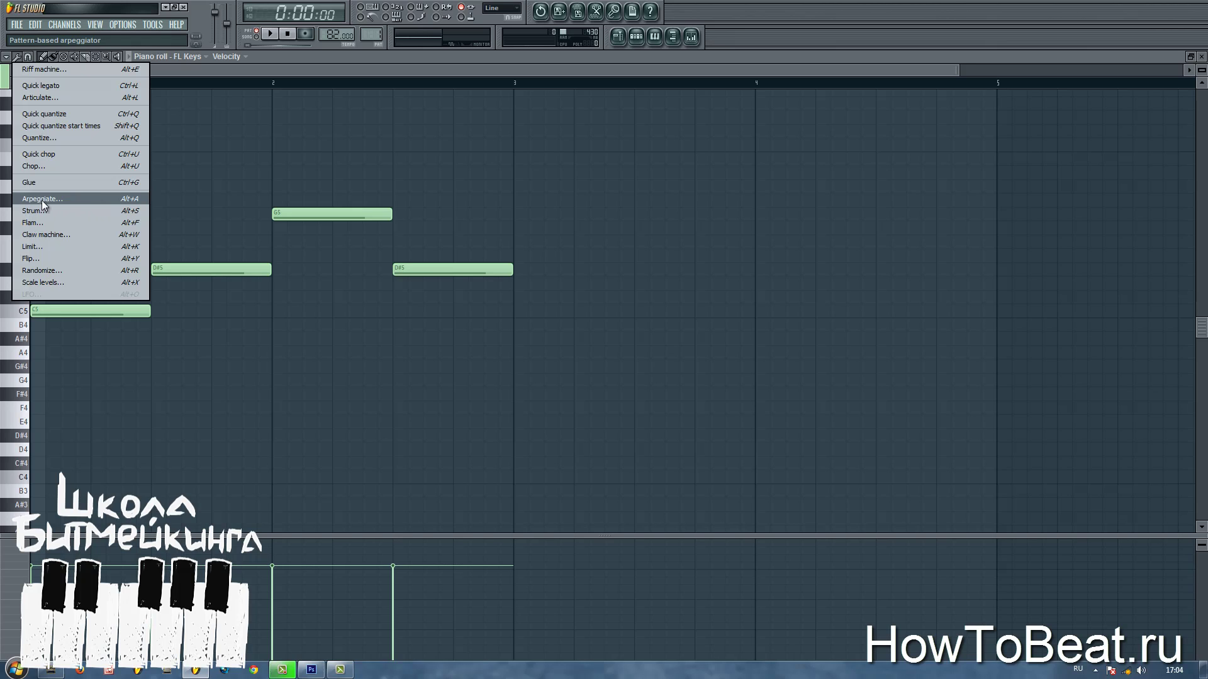
left_click(93, 197)
key("space")
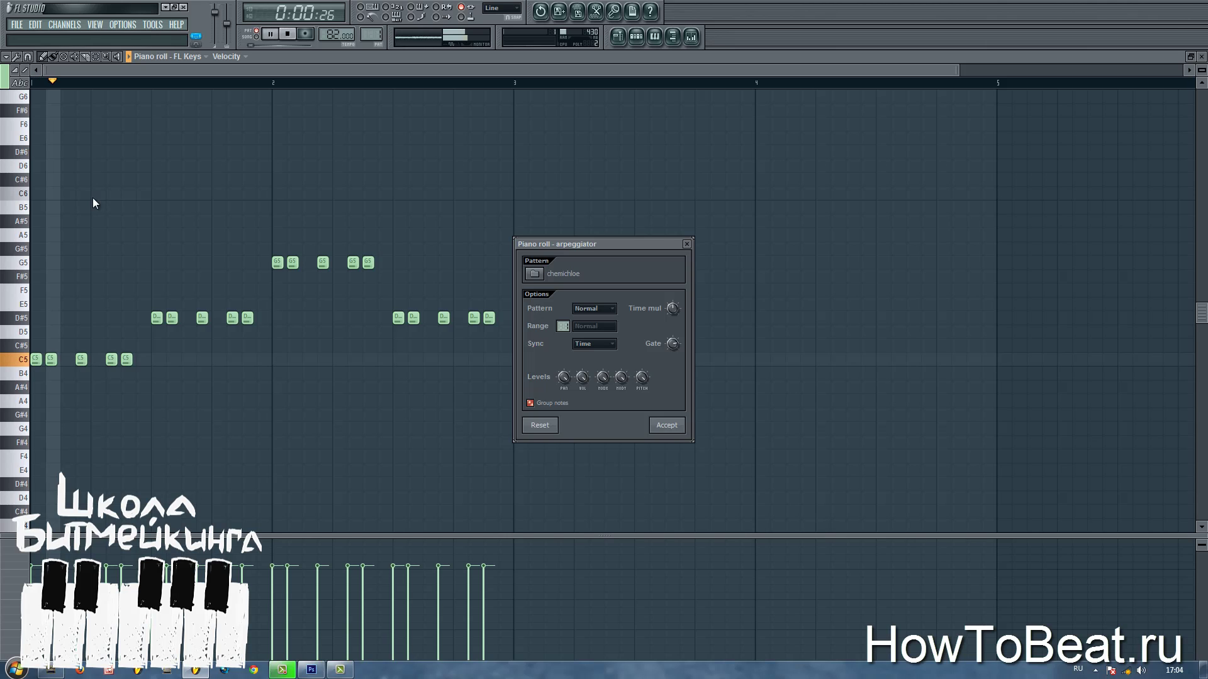
Try the arpeggiator's Flip pattern mode during playback, return it to Normal and stop playback
left_click(596, 306)
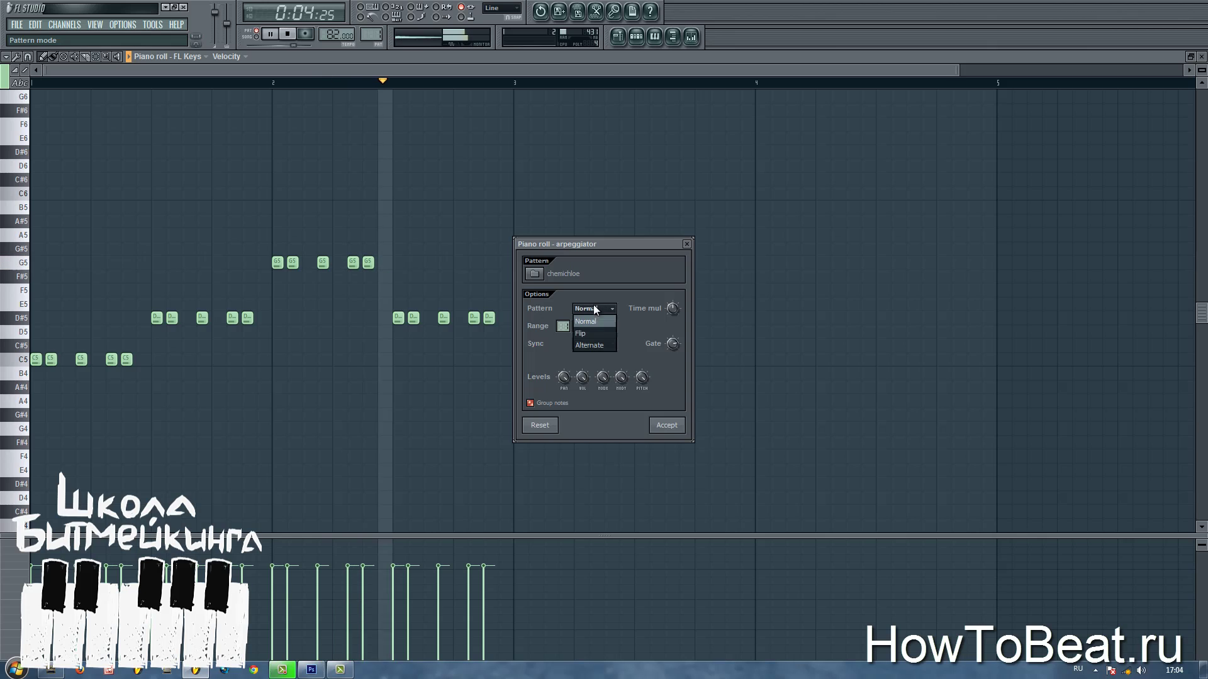
left_click(594, 332)
left_click(595, 308)
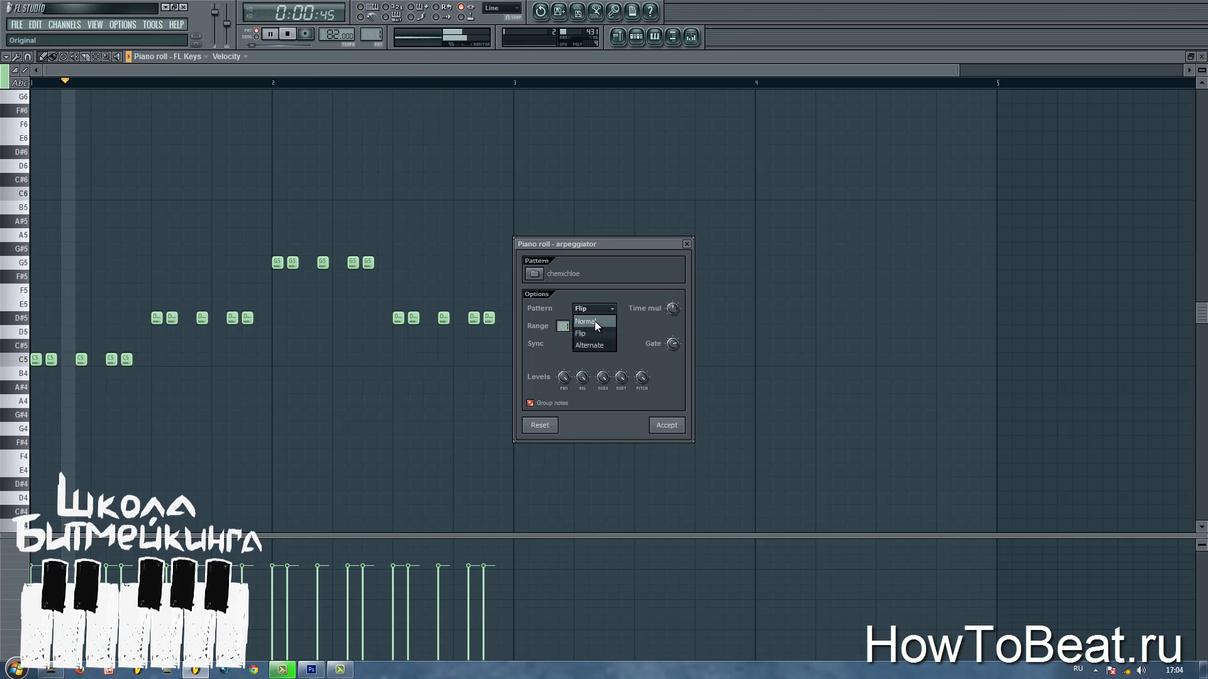
left_click(595, 320)
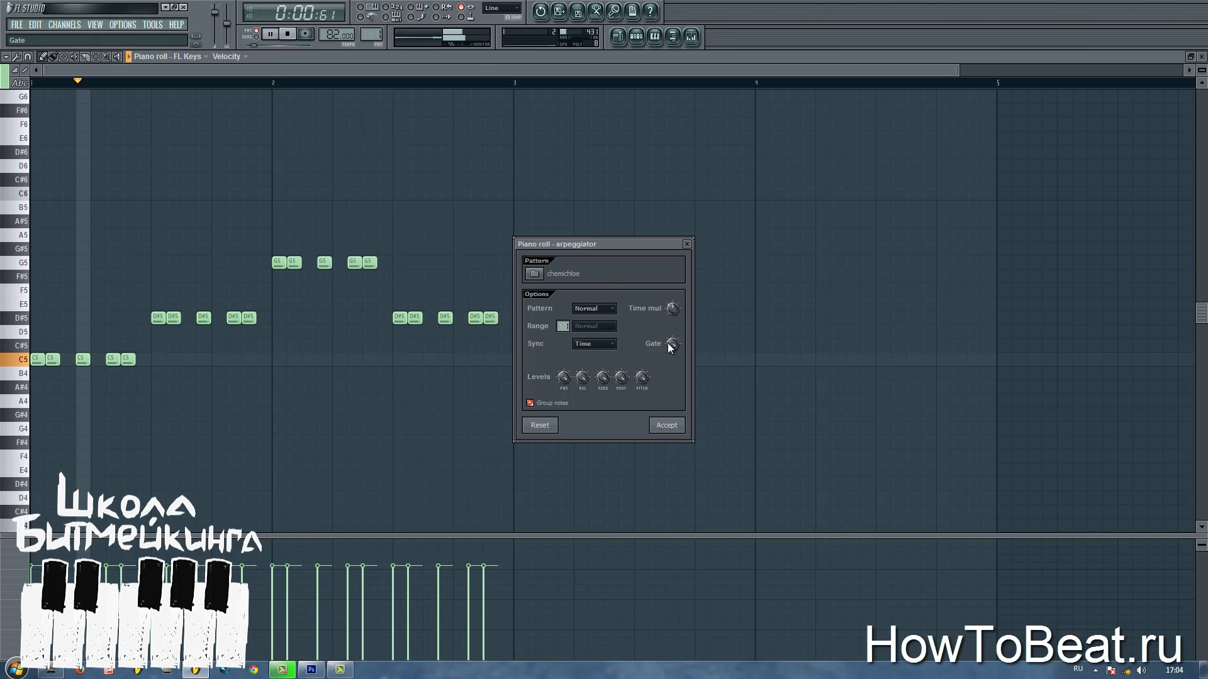
key("space")
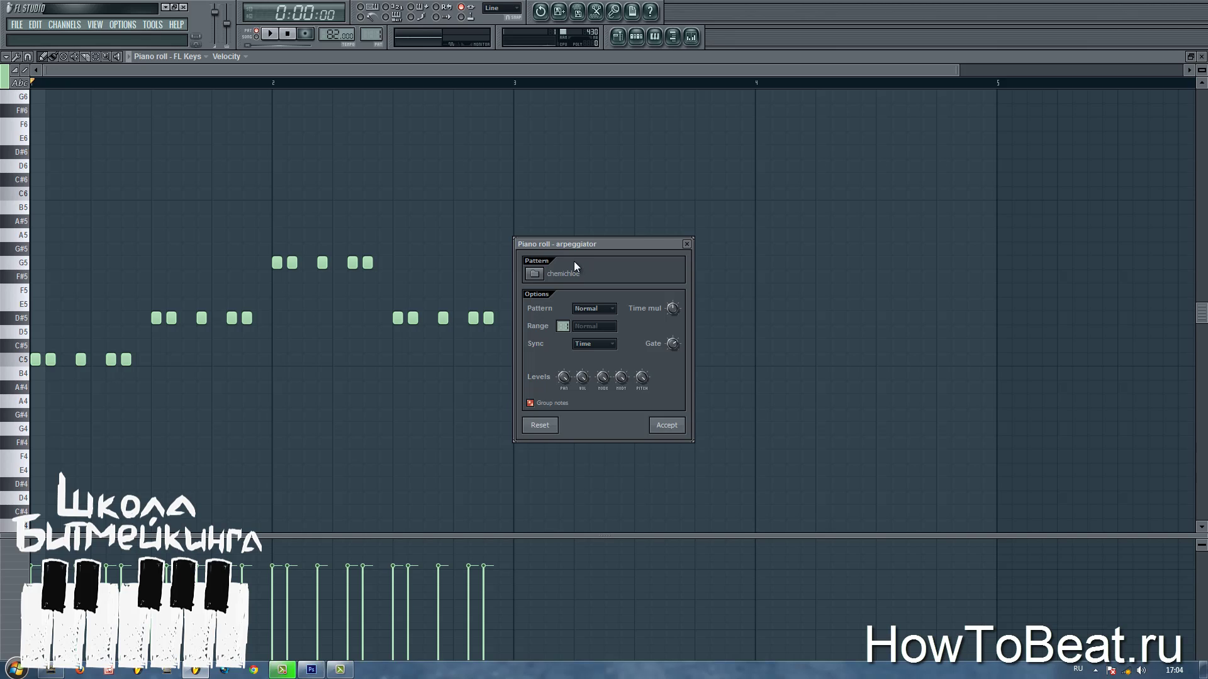
Preview the Trance 4 and Trance 3 arpeggio templates from the 3 notes folder
left_click(534, 275)
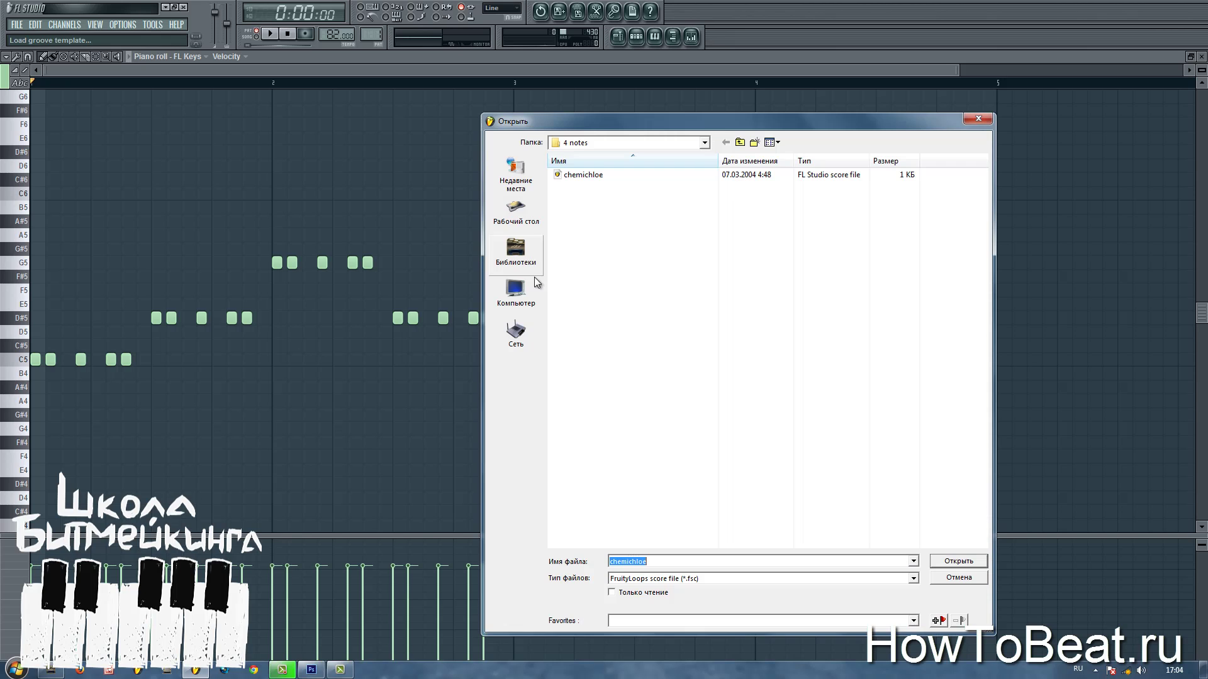
left_click(740, 142)
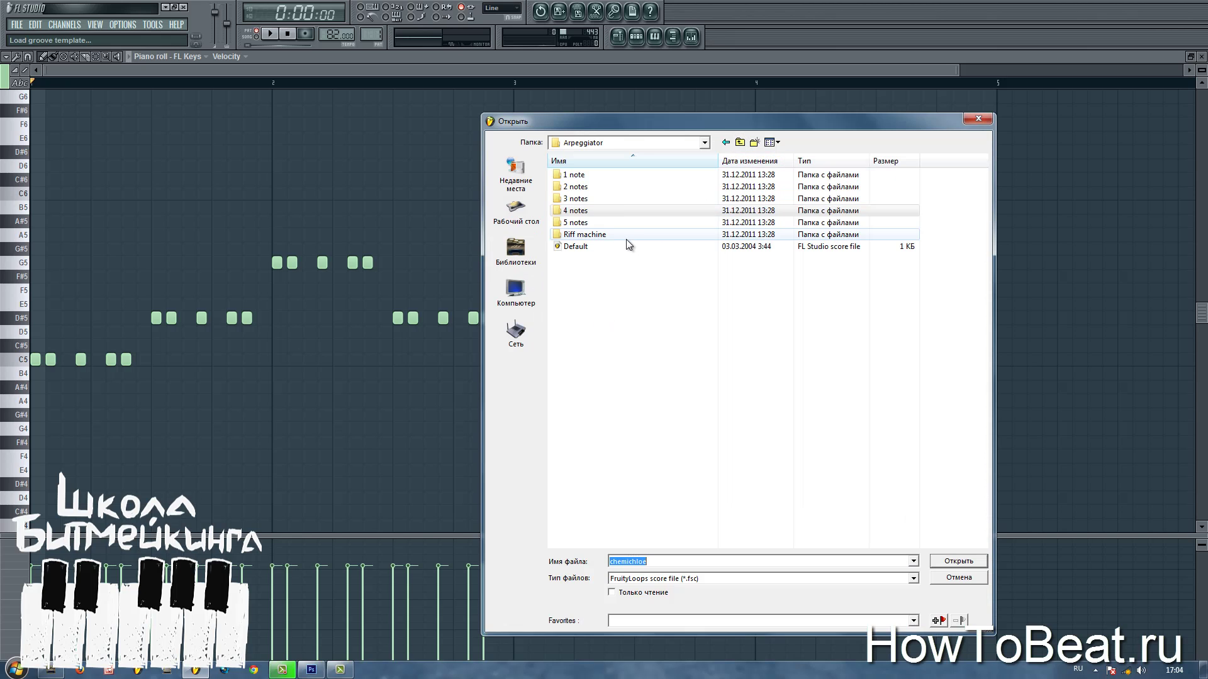
left_click(618, 198)
double_click(618, 198)
left_click(592, 282)
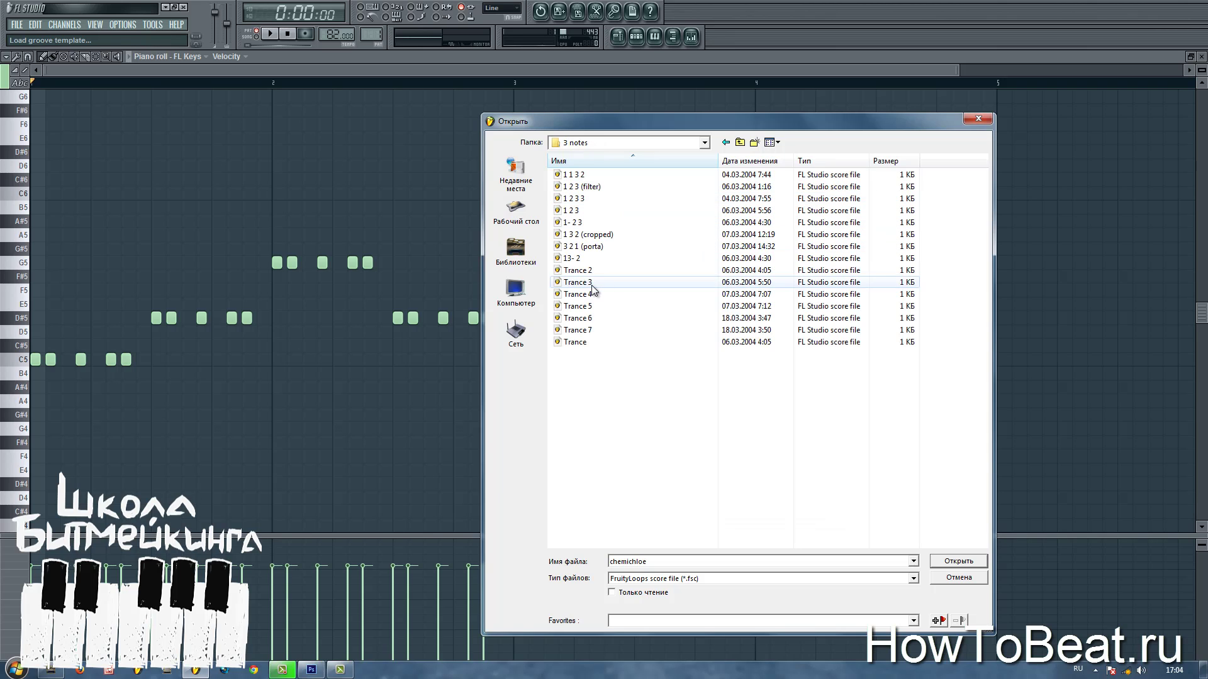
left_click(594, 294)
left_click(595, 282)
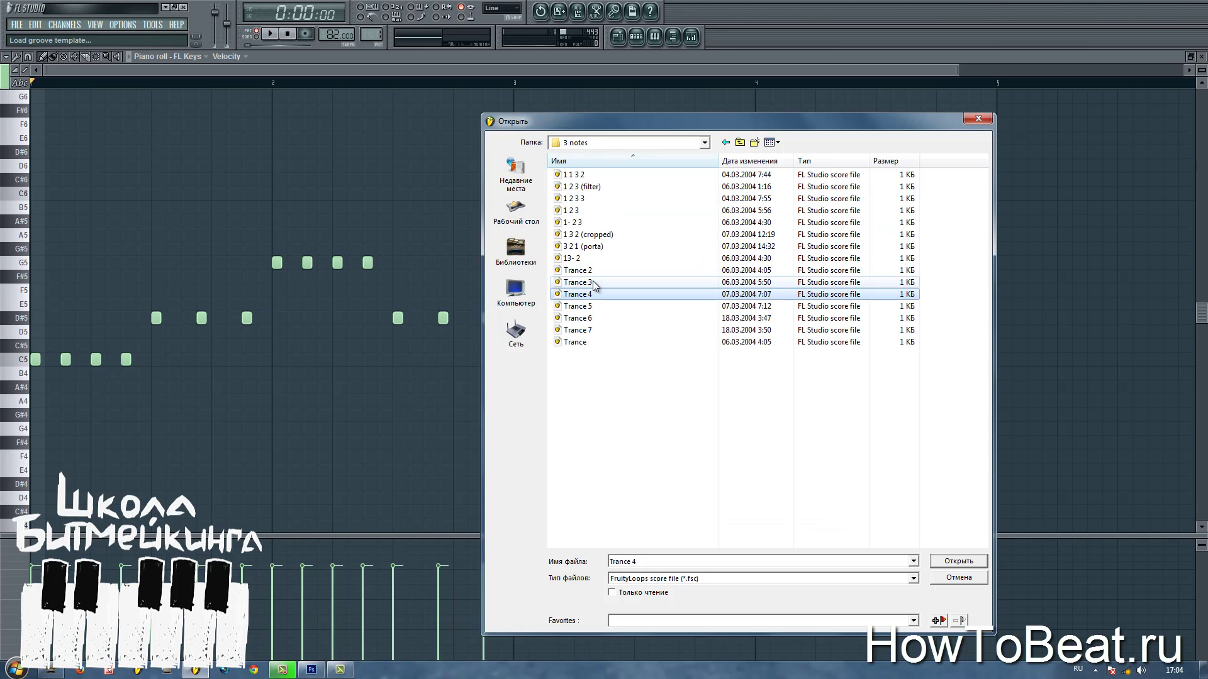
Load the Oxygene arpeggio template from the 1 note folder and play it
left_click(739, 142)
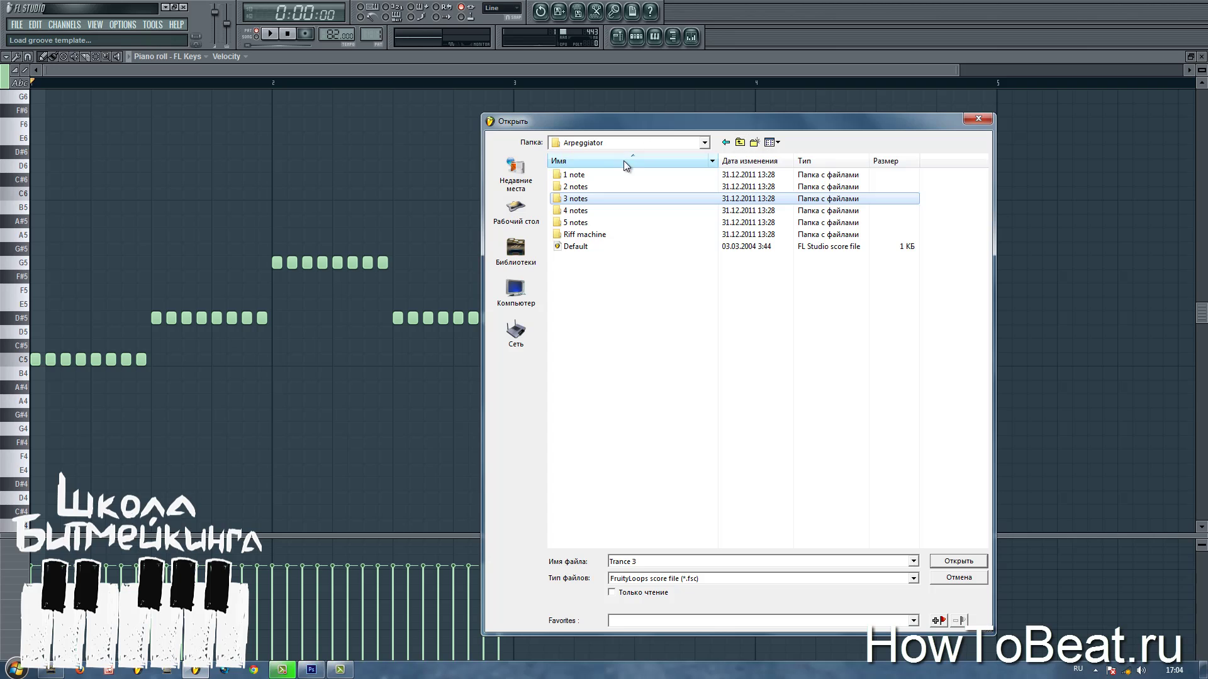
double_click(596, 175)
left_click(596, 175)
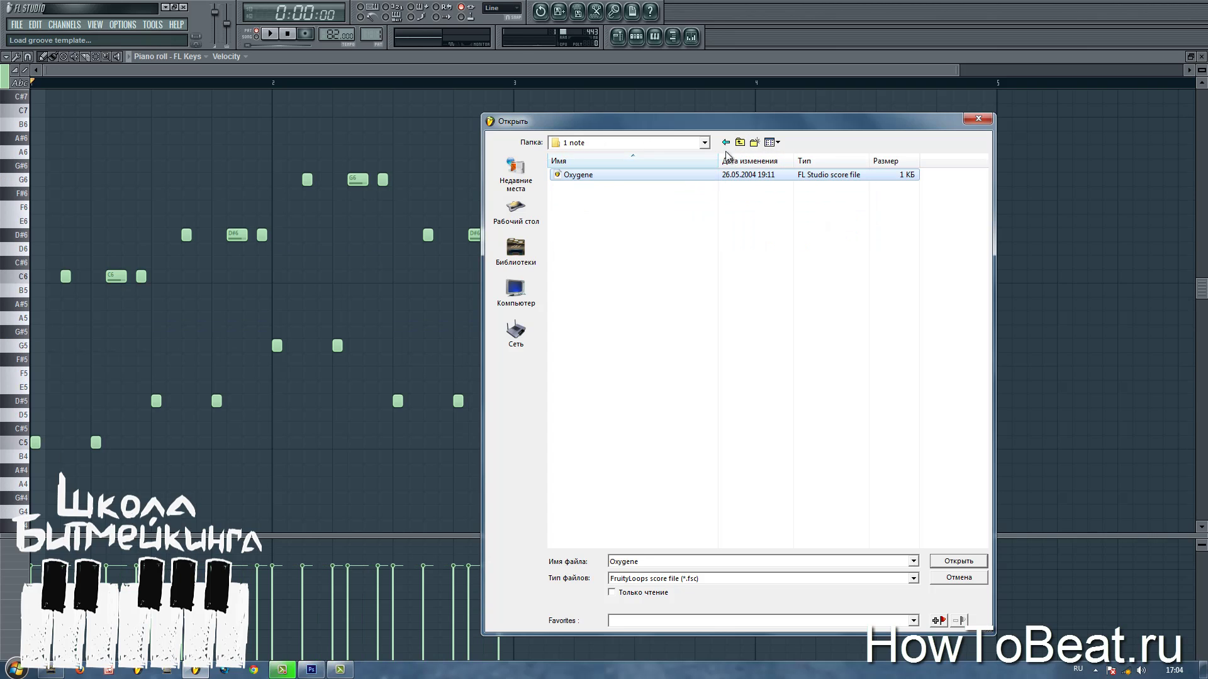
left_click(958, 562)
key("space")
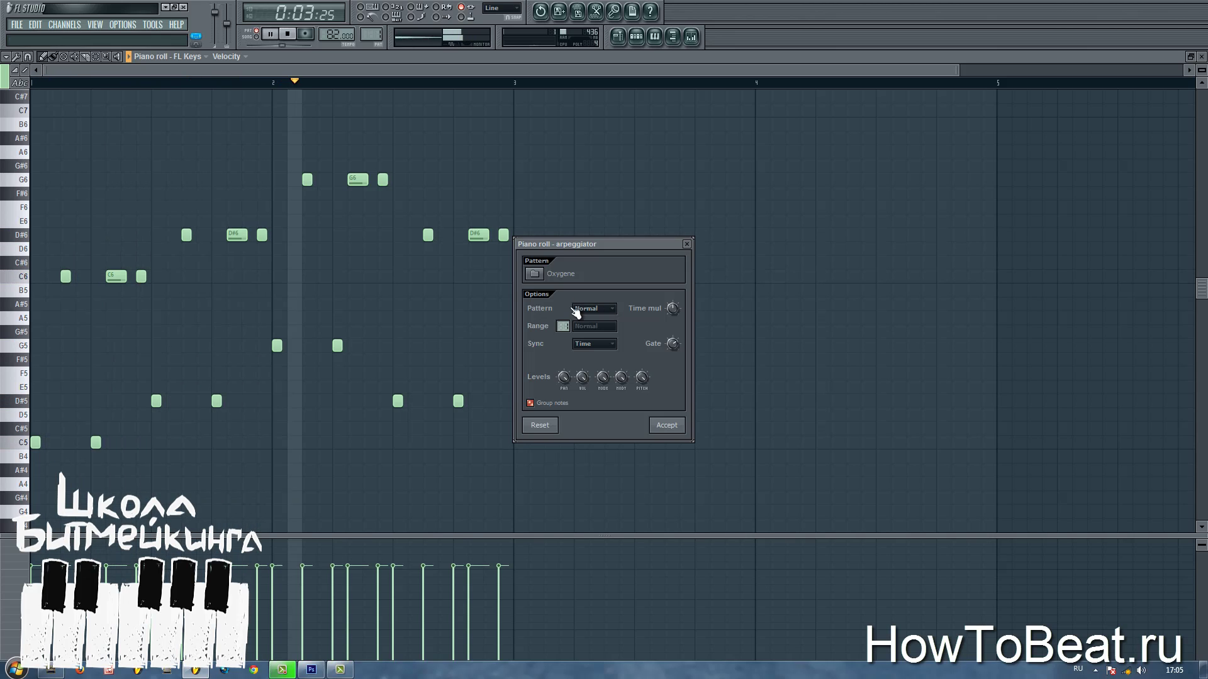
Try the Flip pattern mode on the Oxygene arpeggio and switch back to Normal
left_click(590, 309)
left_click(590, 333)
left_click(593, 310)
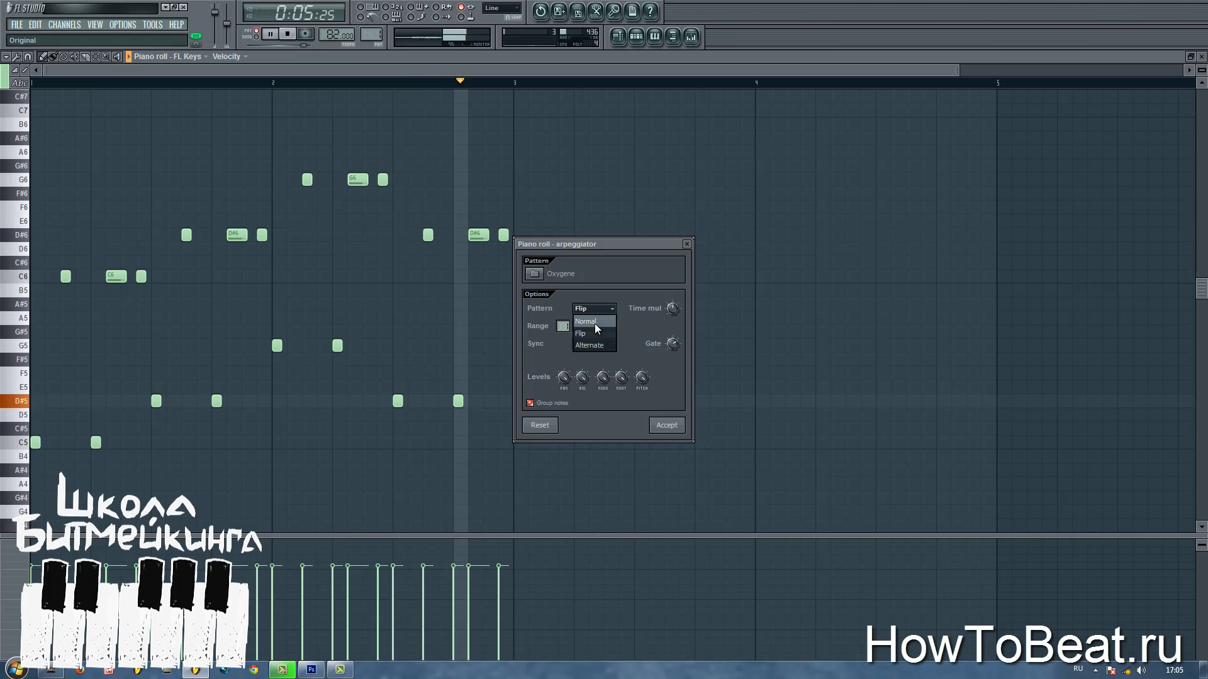
left_click(593, 333)
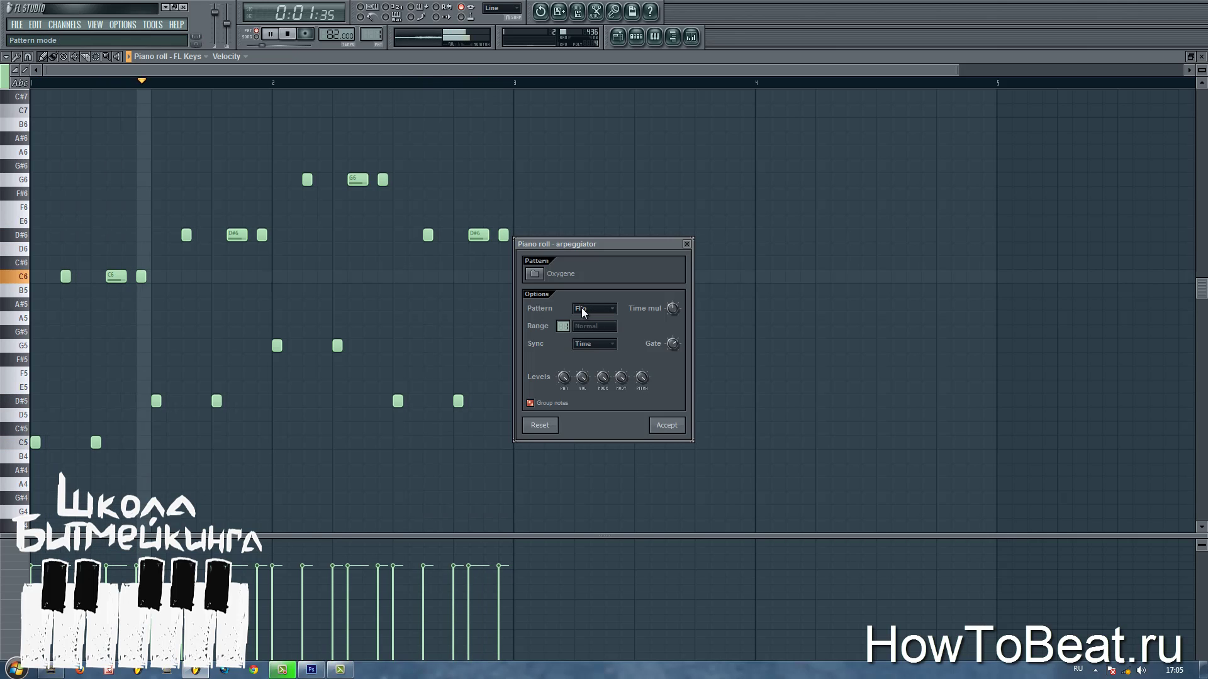
left_click(581, 307)
left_click(599, 321)
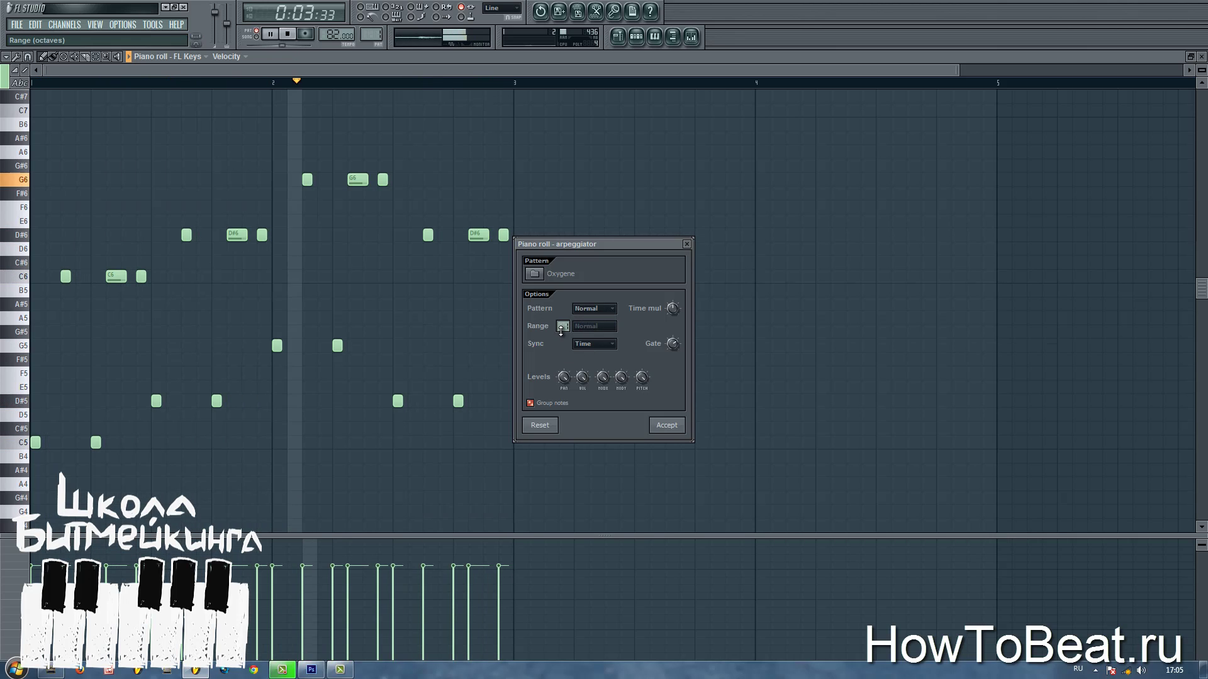
Set the arpeggiator's range to 3 octaves and its time multiplier to 0.125, listening to the changes
key("space")
left_click_drag(560, 331, 561, 326)
key("space")
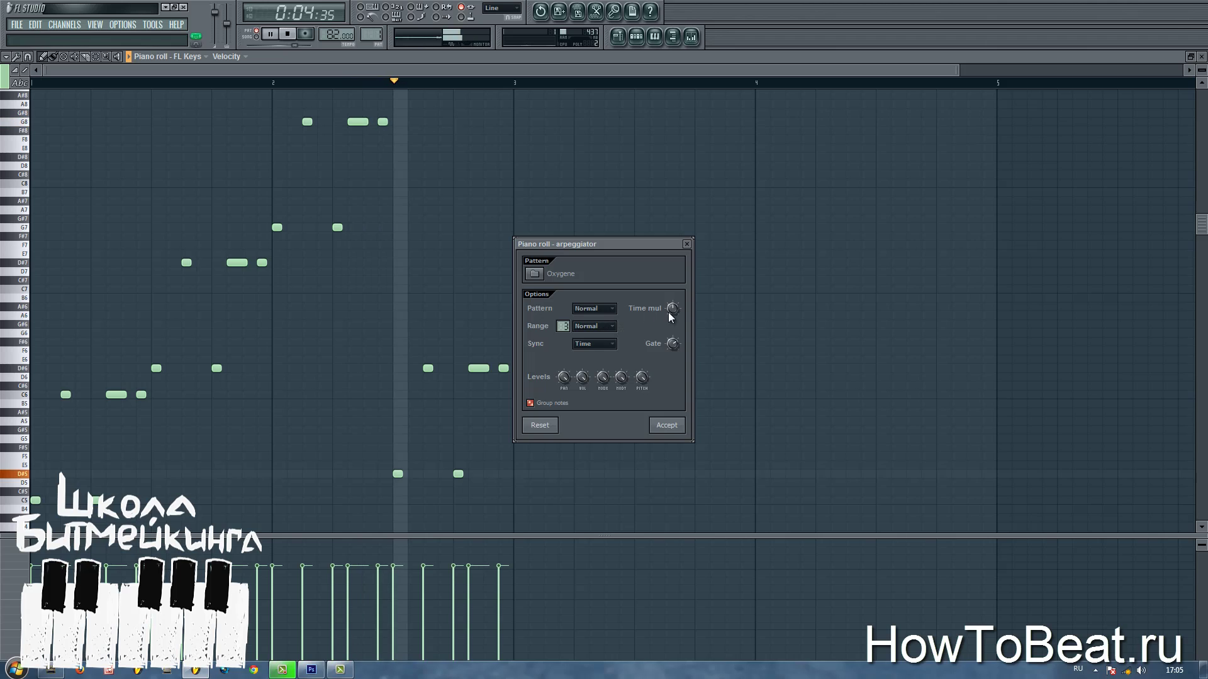
left_click_drag(669, 308, 671, 327)
key("space")
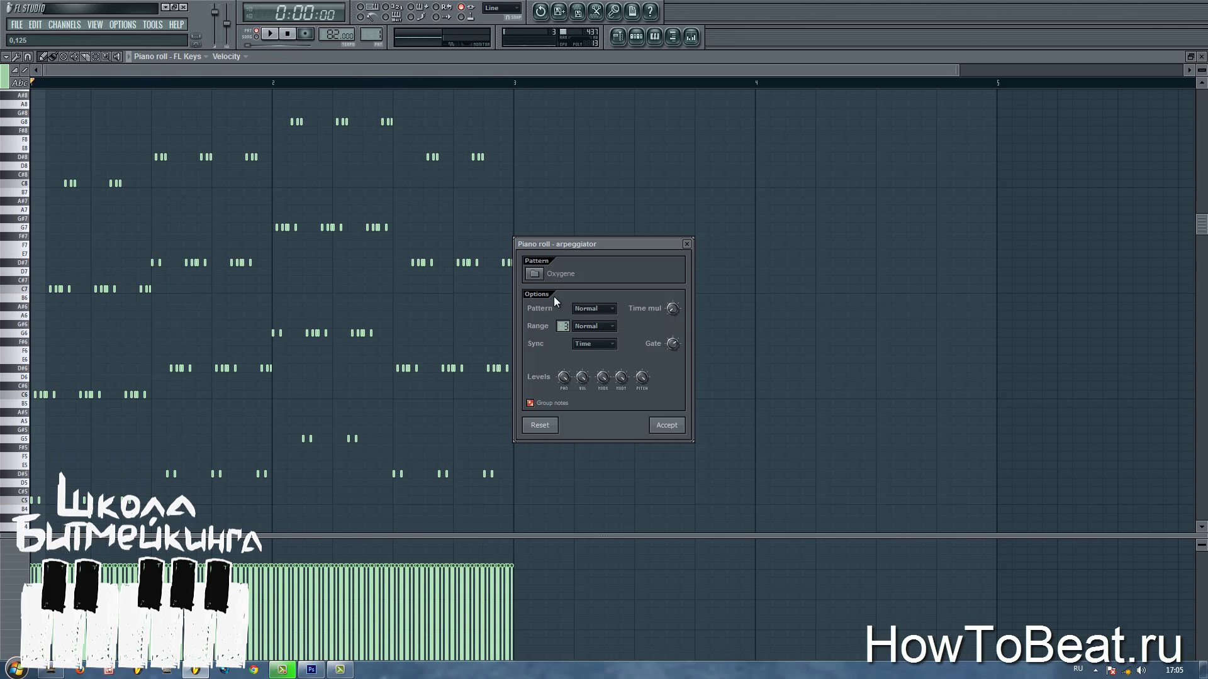
Load the Trance 4 arpeggio template from the 3 notes folder
left_click(534, 274)
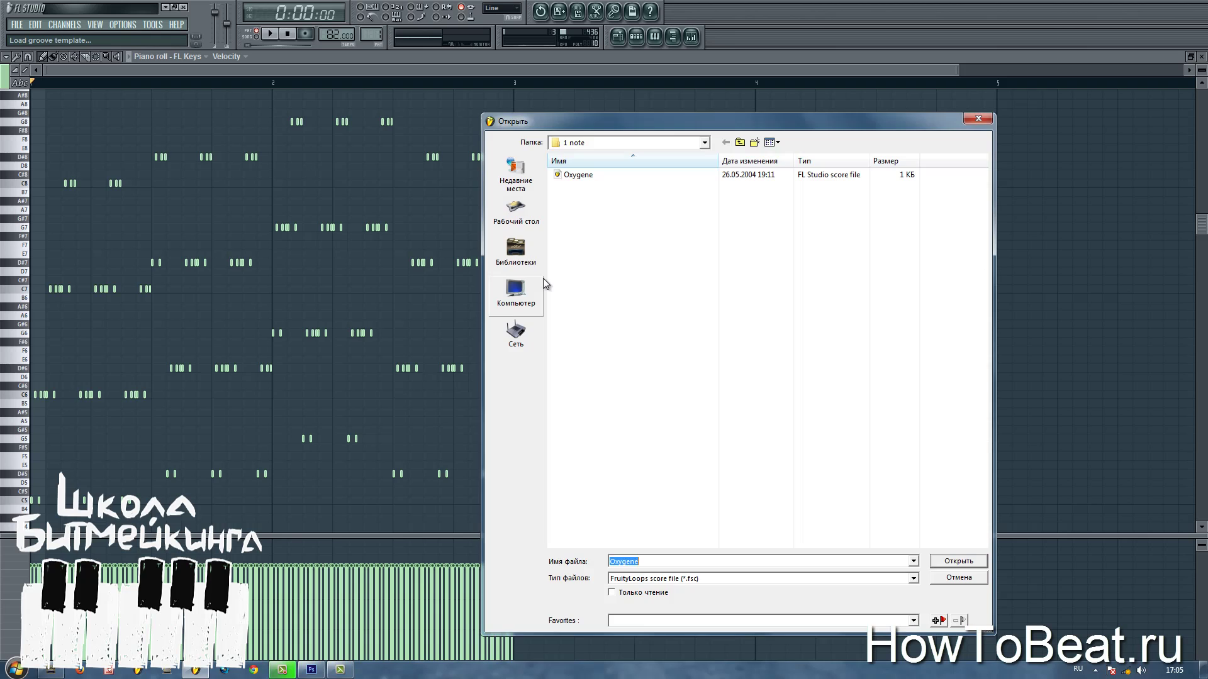
left_click(739, 142)
left_click(575, 198)
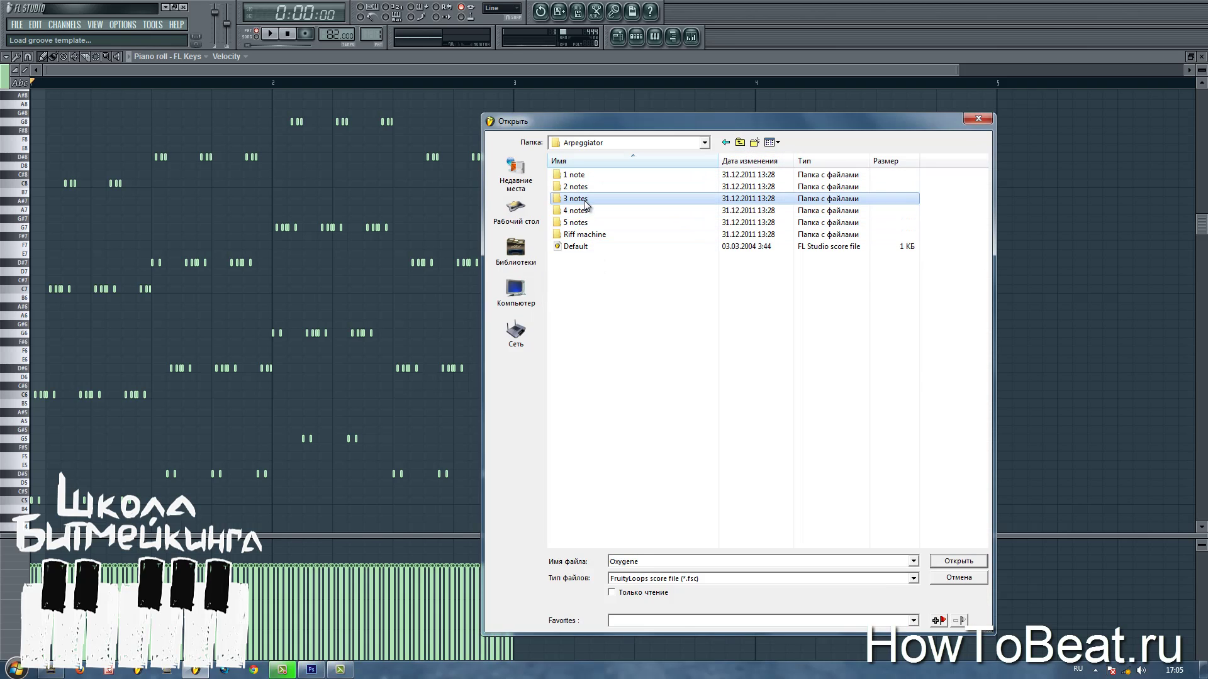
double_click(575, 198)
left_click(578, 270)
left_click(595, 290)
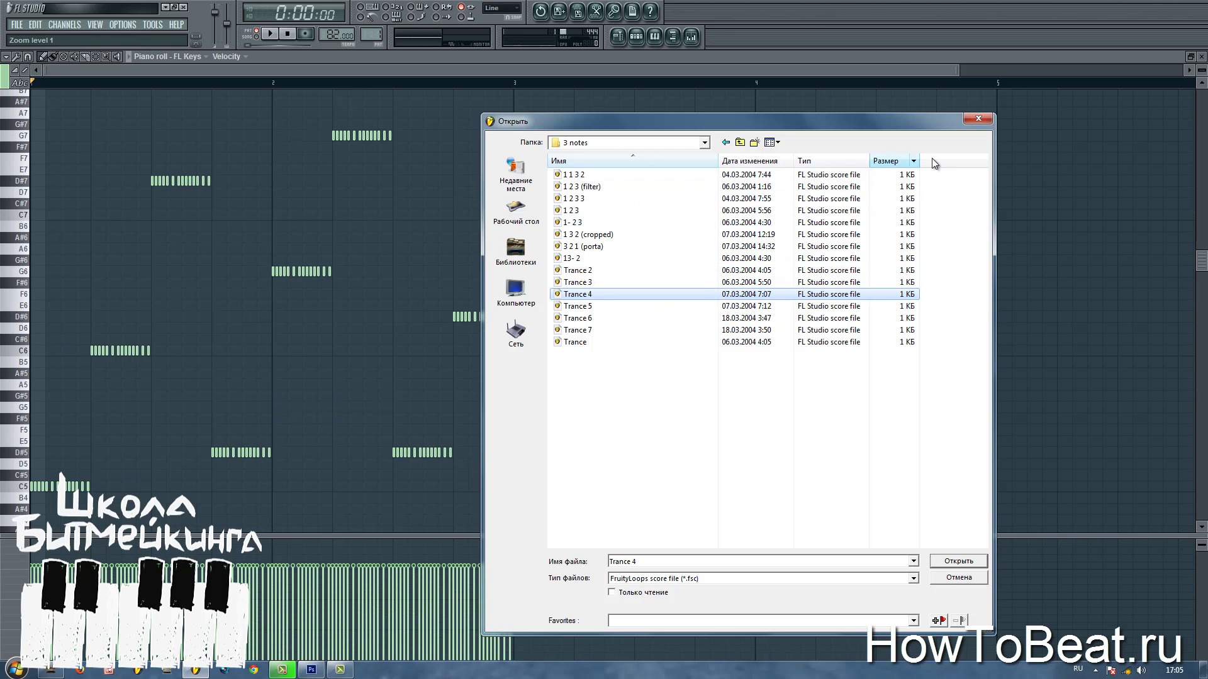
left_click(960, 561)
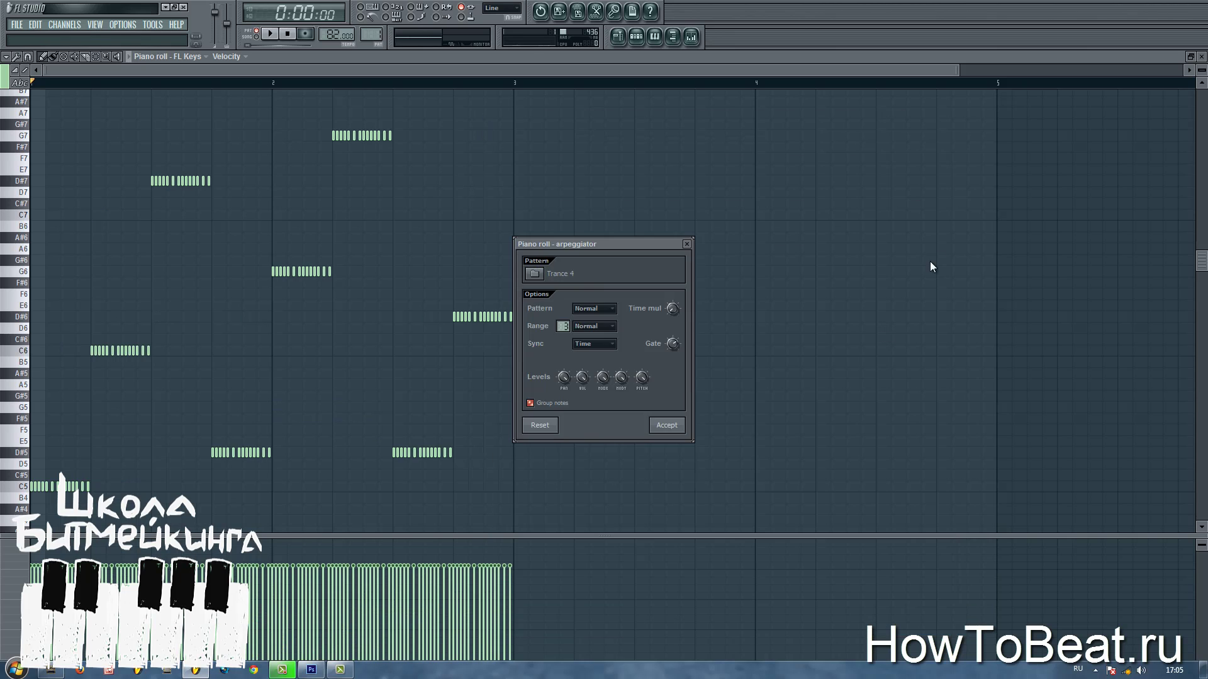
Set the Trance 4 arpeggio's time multiplier to 1.000 and listen to the result
left_click_drag(672, 306, 675, 287)
key("space")
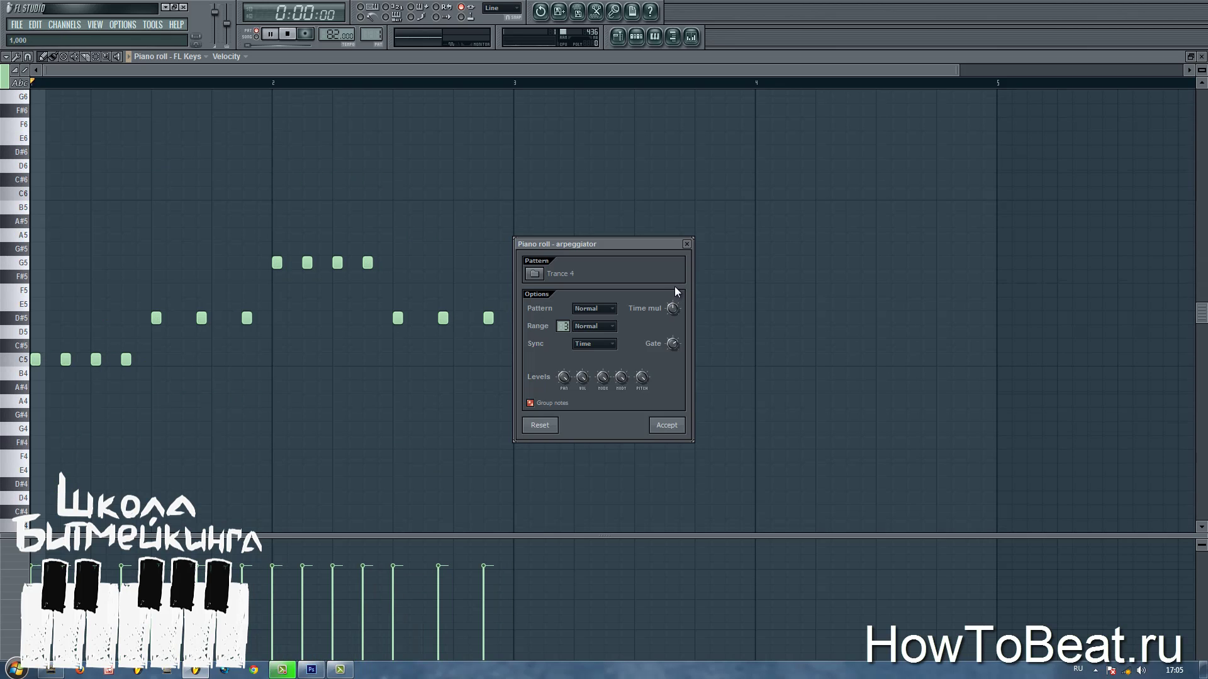
key("space")
Lower the arpeggiator's range to "--", play the arpeggio, and raise the range by one setting
left_click_drag(562, 328, 563, 335)
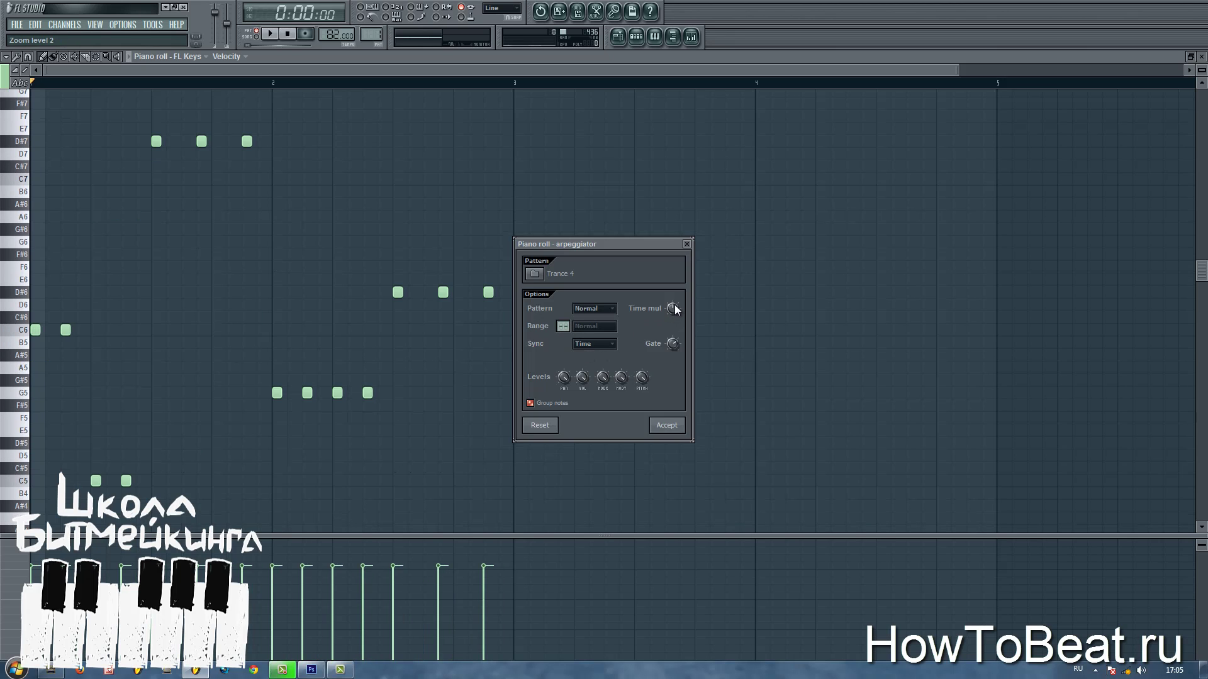
key("space")
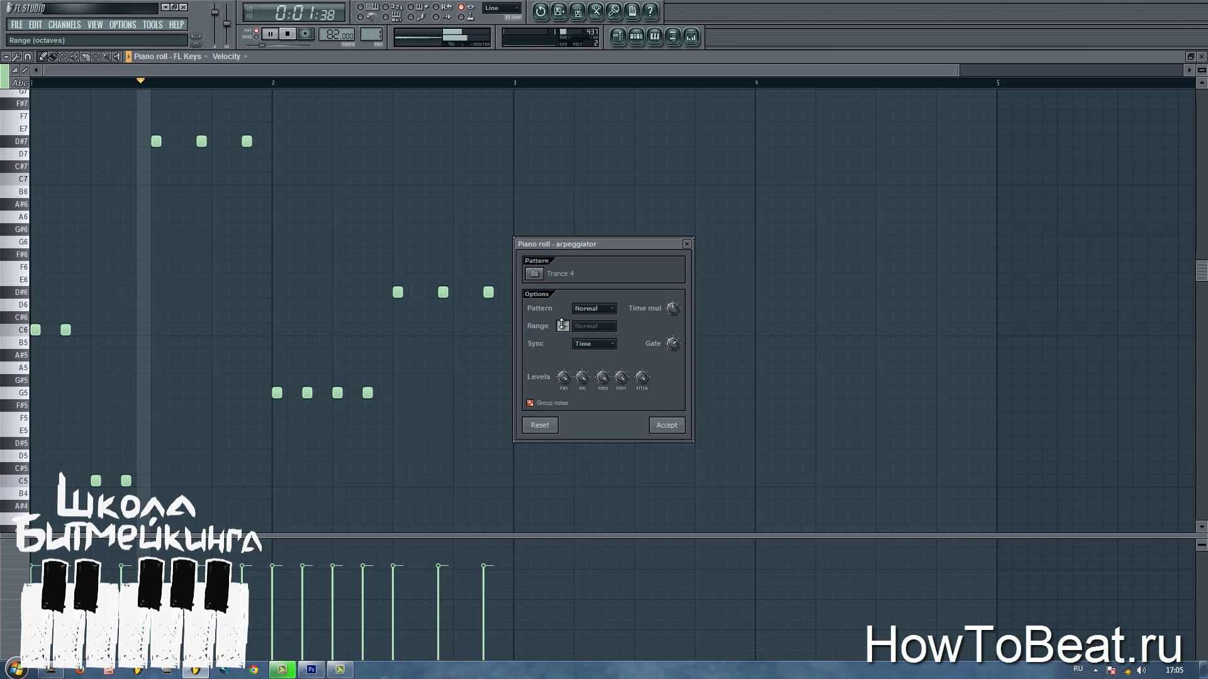
left_click_drag(563, 327, 563, 321)
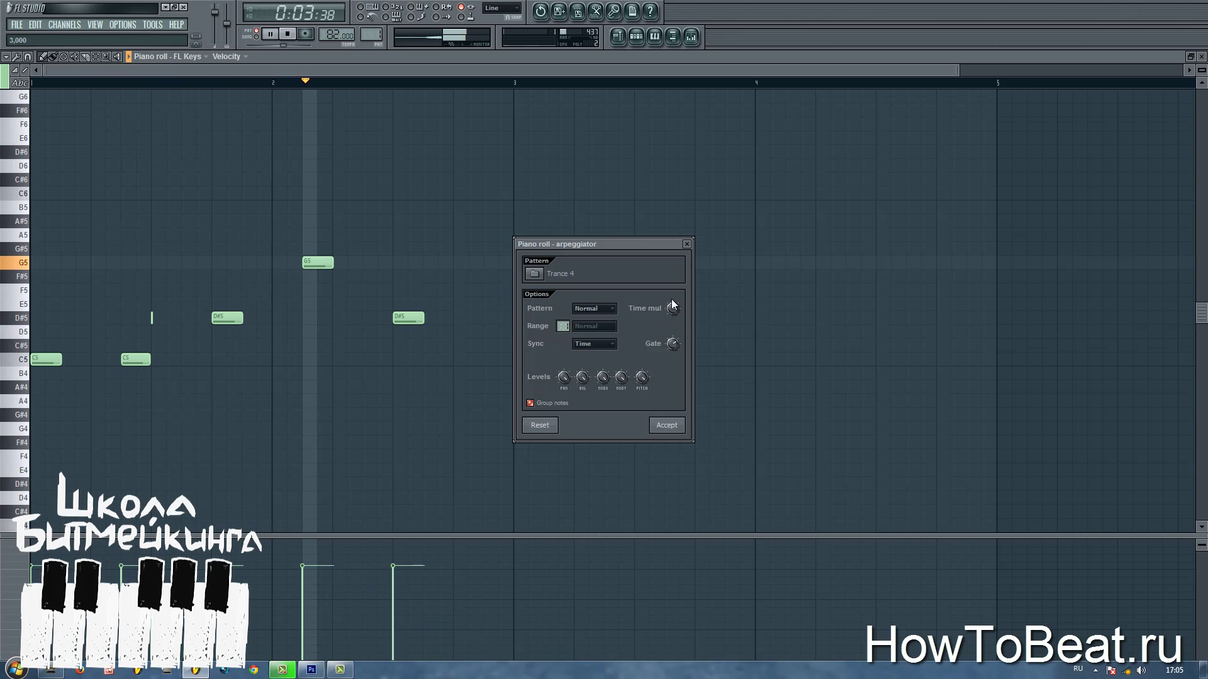
Try a time multiplier of 3.000 during playback, return it to 1.000, and stop the playback
mouse_move(671, 308)
left_mouse_down()
mouse_move(677, 334)
mouse_move(674, 308)
left_mouse_up()
key("space")
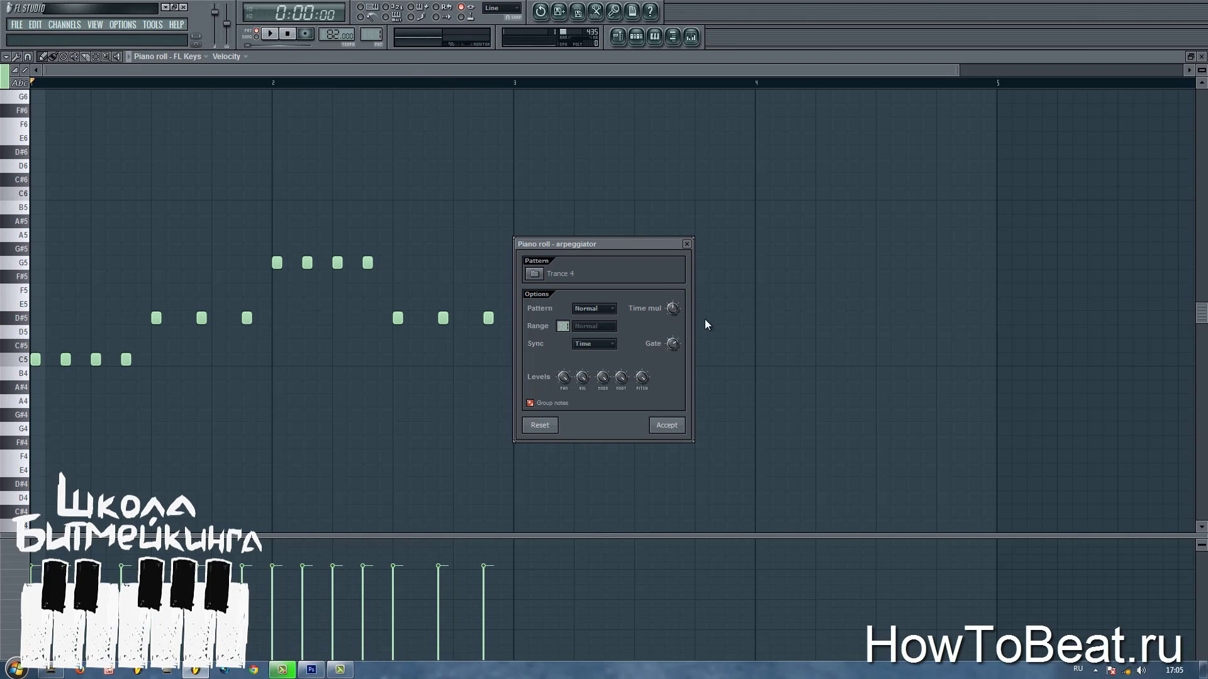
Set the arpeggiator's gate to 79% and listen to the lengthened notes
left_click_drag(670, 350, 761, 338)
key("space")
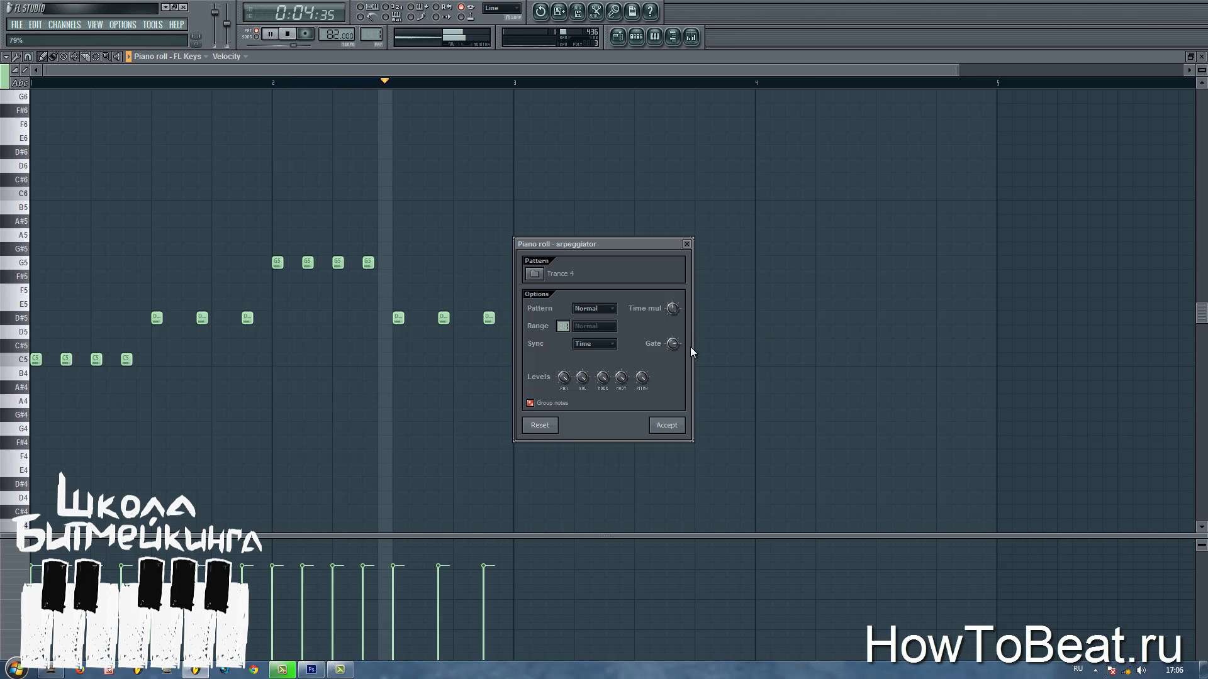
key("space")
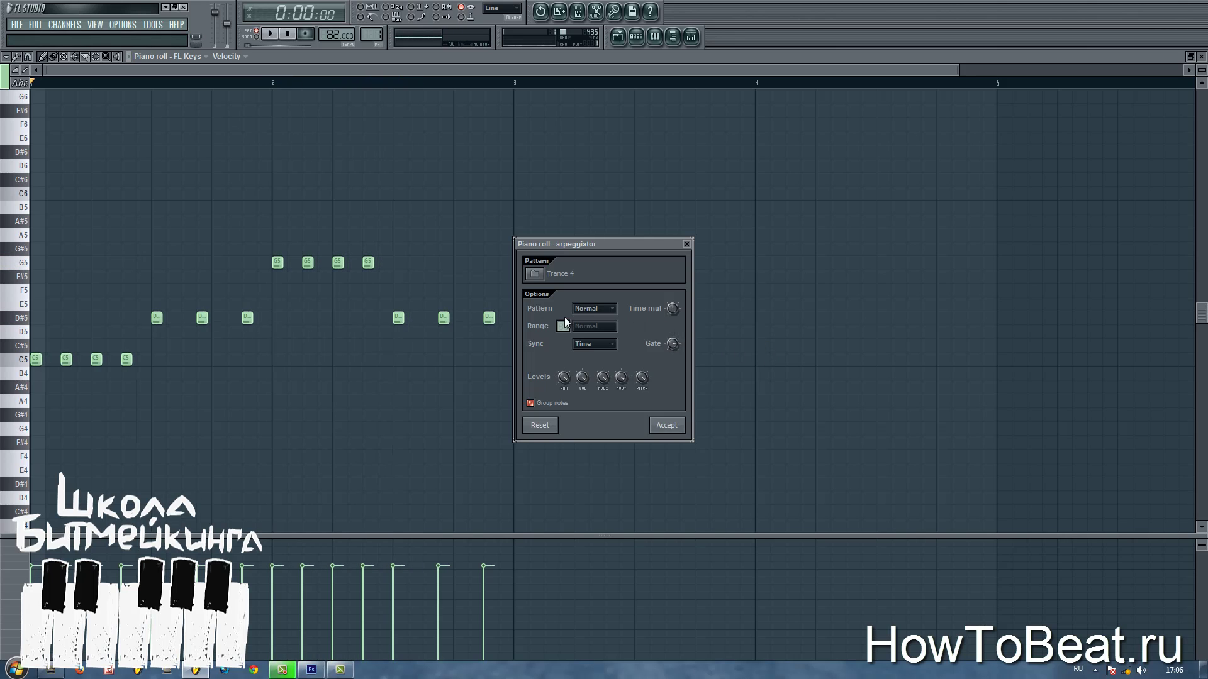
Audition the arpeggio with the range at "--" and restore the previous range setting
left_click_drag(565, 326, 568, 333)
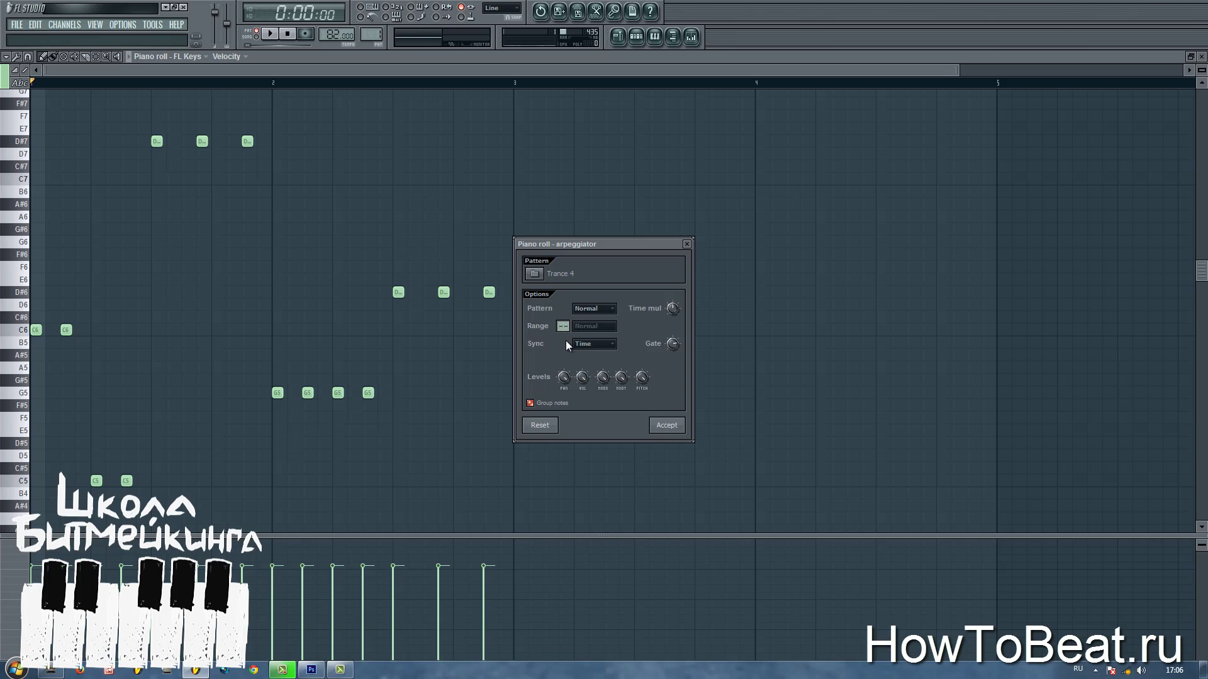
key("space")
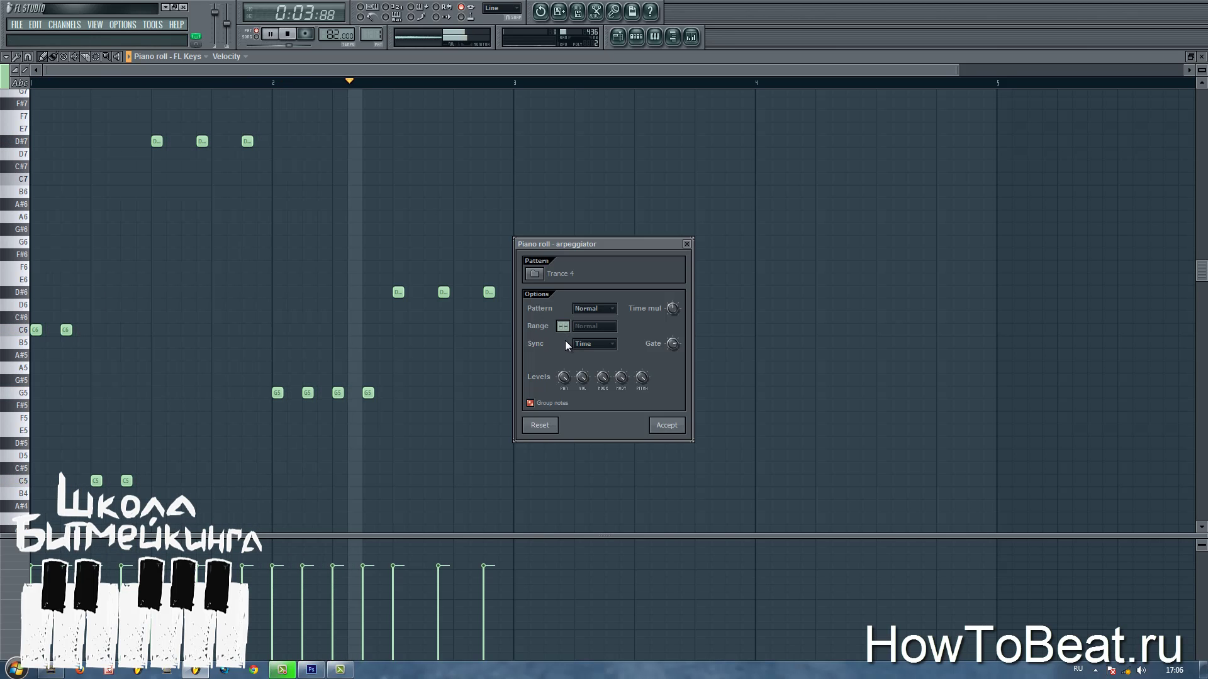
key("space")
left_click_drag(563, 327, 565, 321)
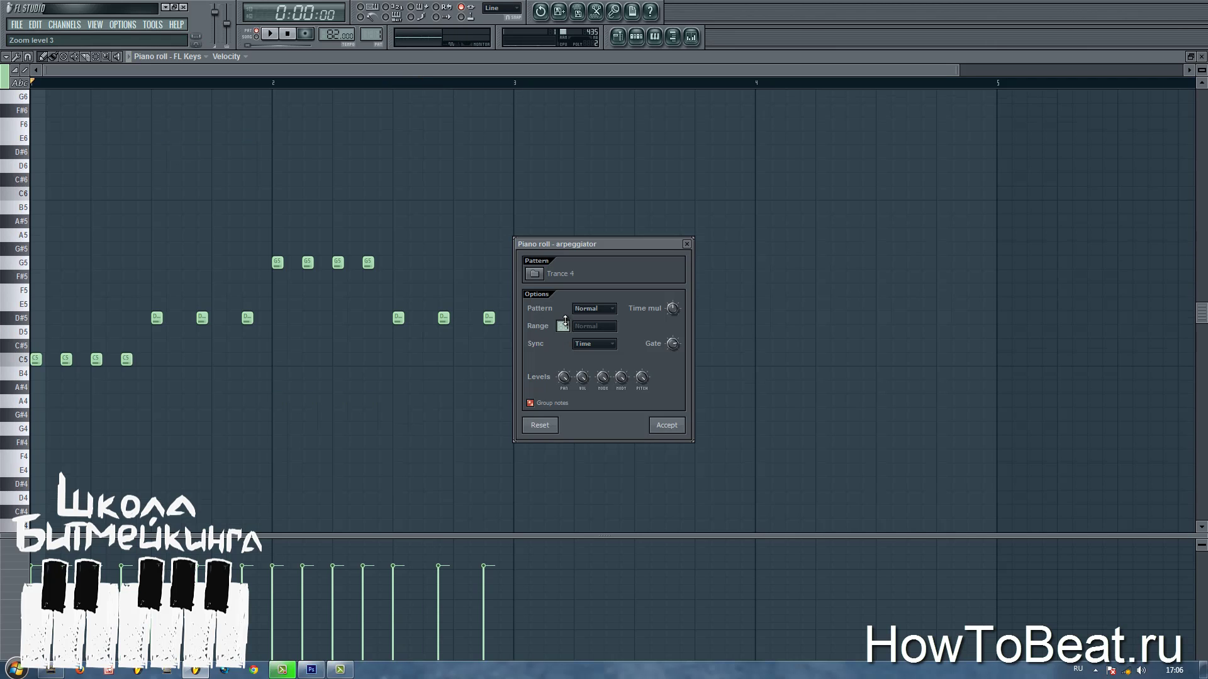
Play the arpeggio, compare it with a wider octave range, and bring the range back down
key("space")
left_click_drag(564, 324, 565, 321)
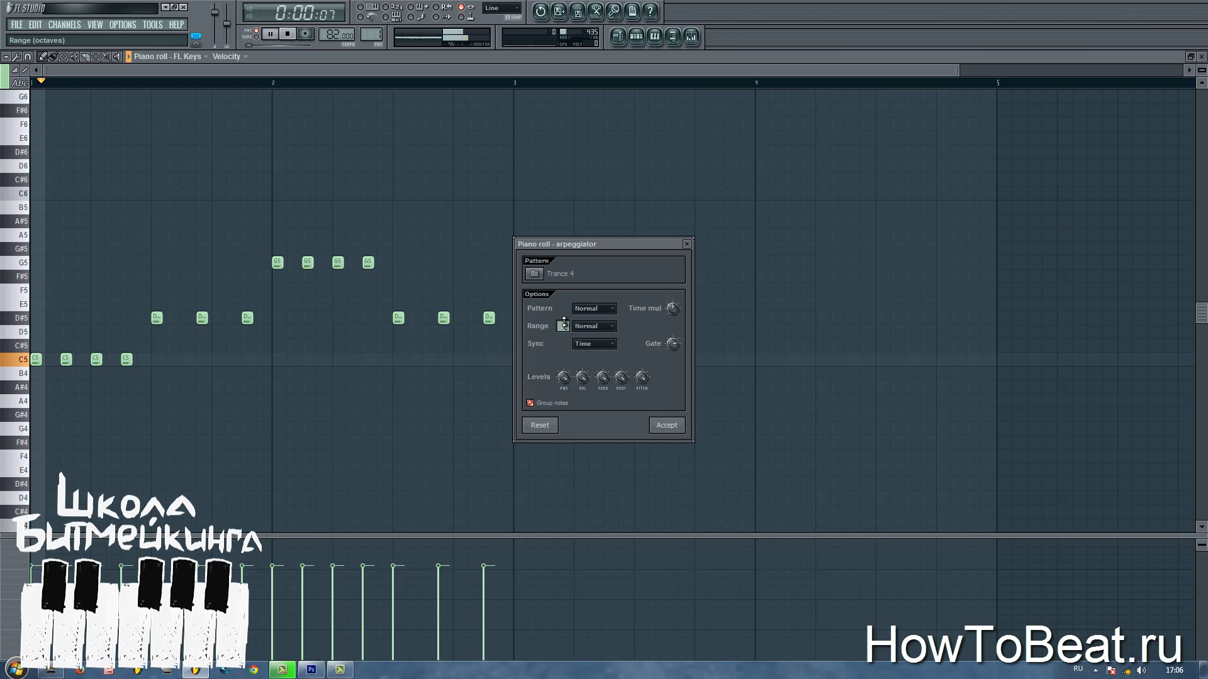
key("space")
key("space")
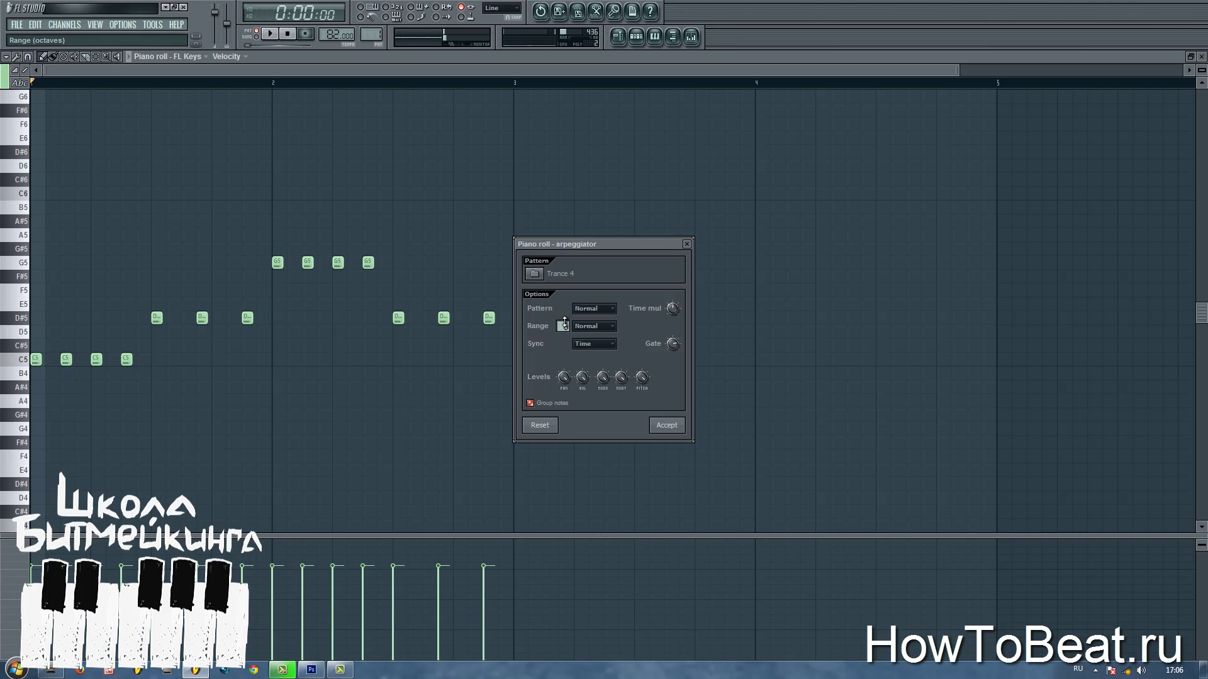
key("space")
key("space")
left_click_drag(566, 322, 564, 386)
left_click_drag(564, 325, 564, 321)
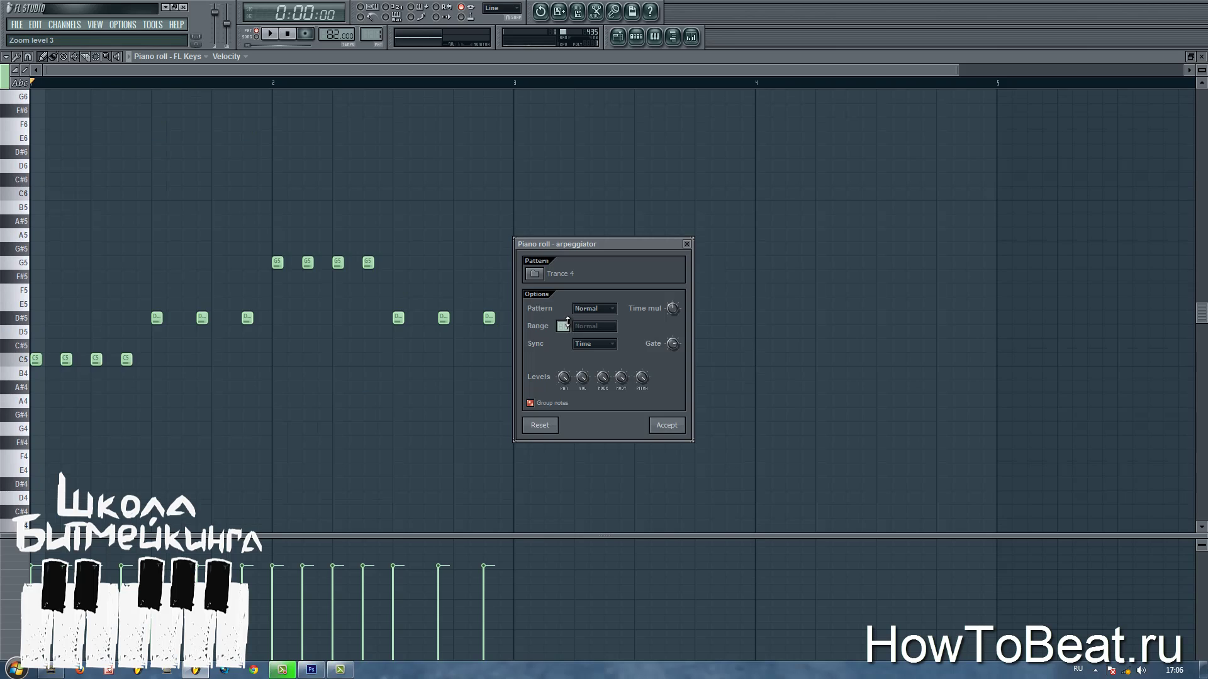